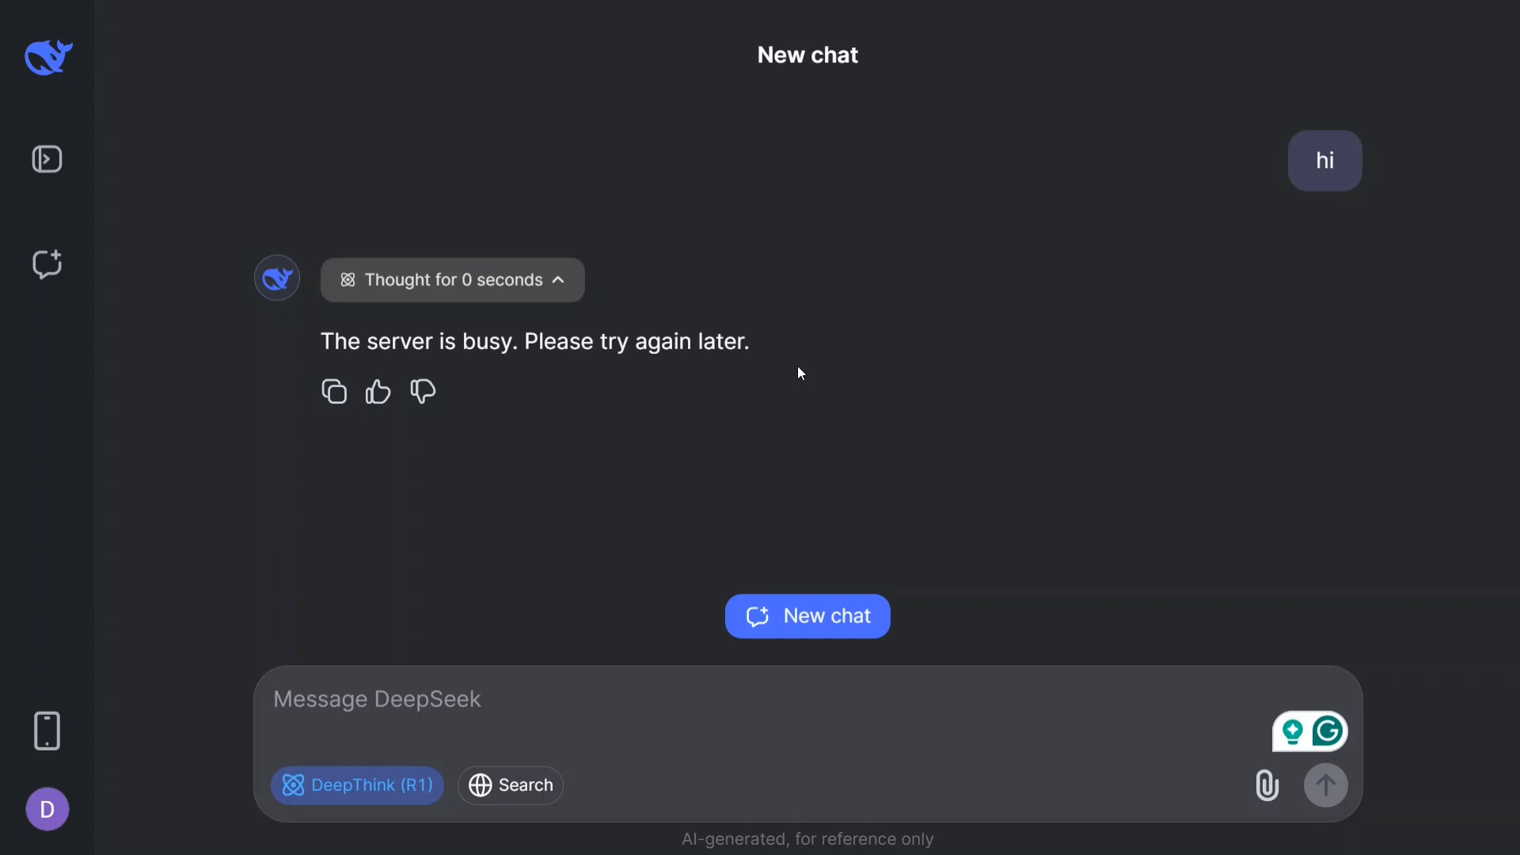
- Switch to the kluster.ai Playground tab set to DeepSeek-R1
key(ctrl+Tab)
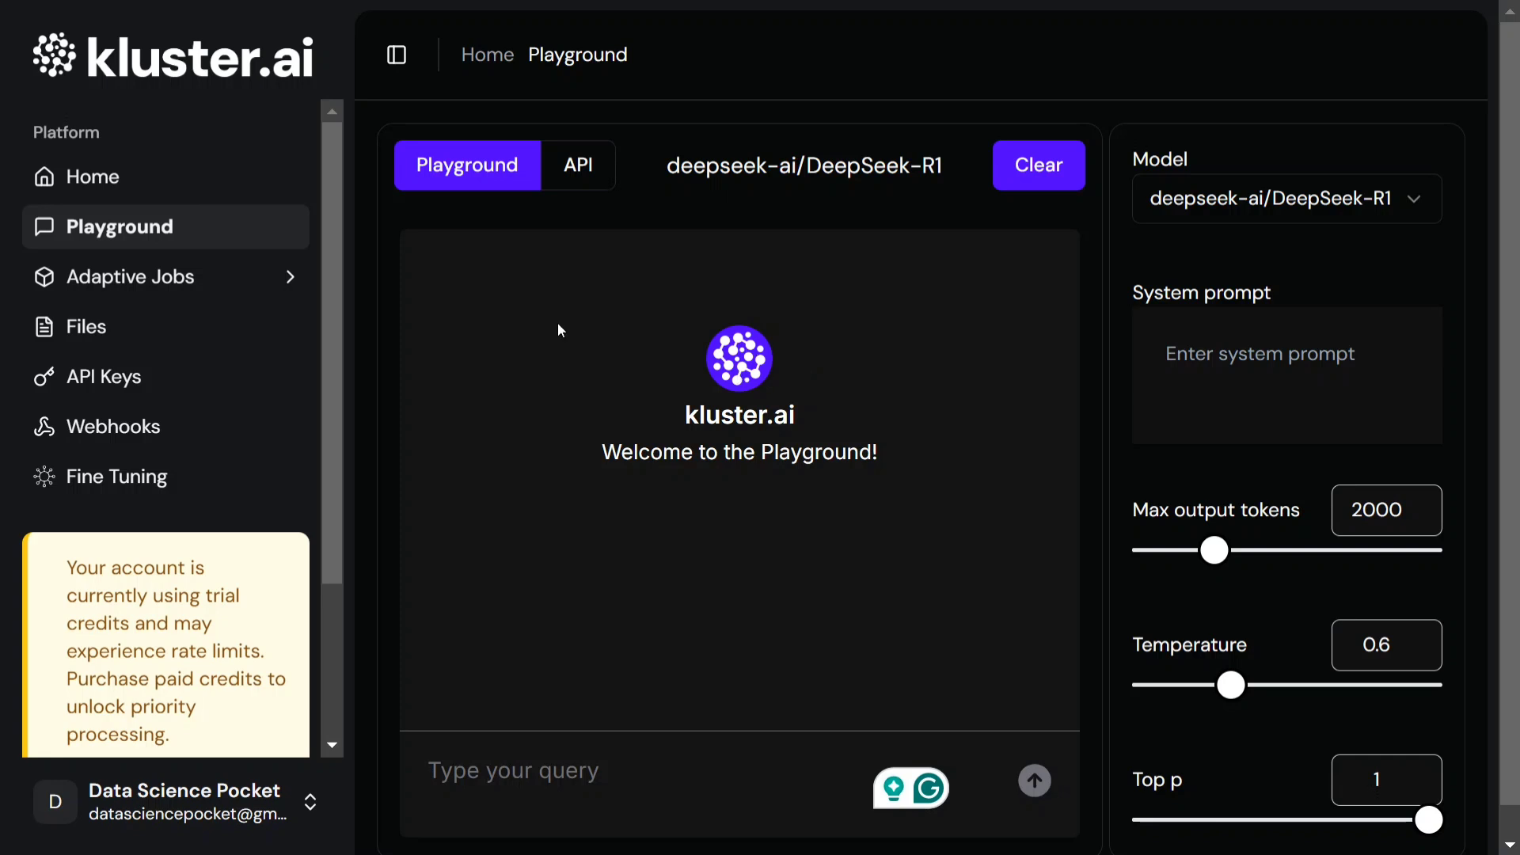
- Send 'hi r1' to DeepSeek-R1 in the kluster.ai Playground and scroll through its reply
scroll(147, 678, down, 3)
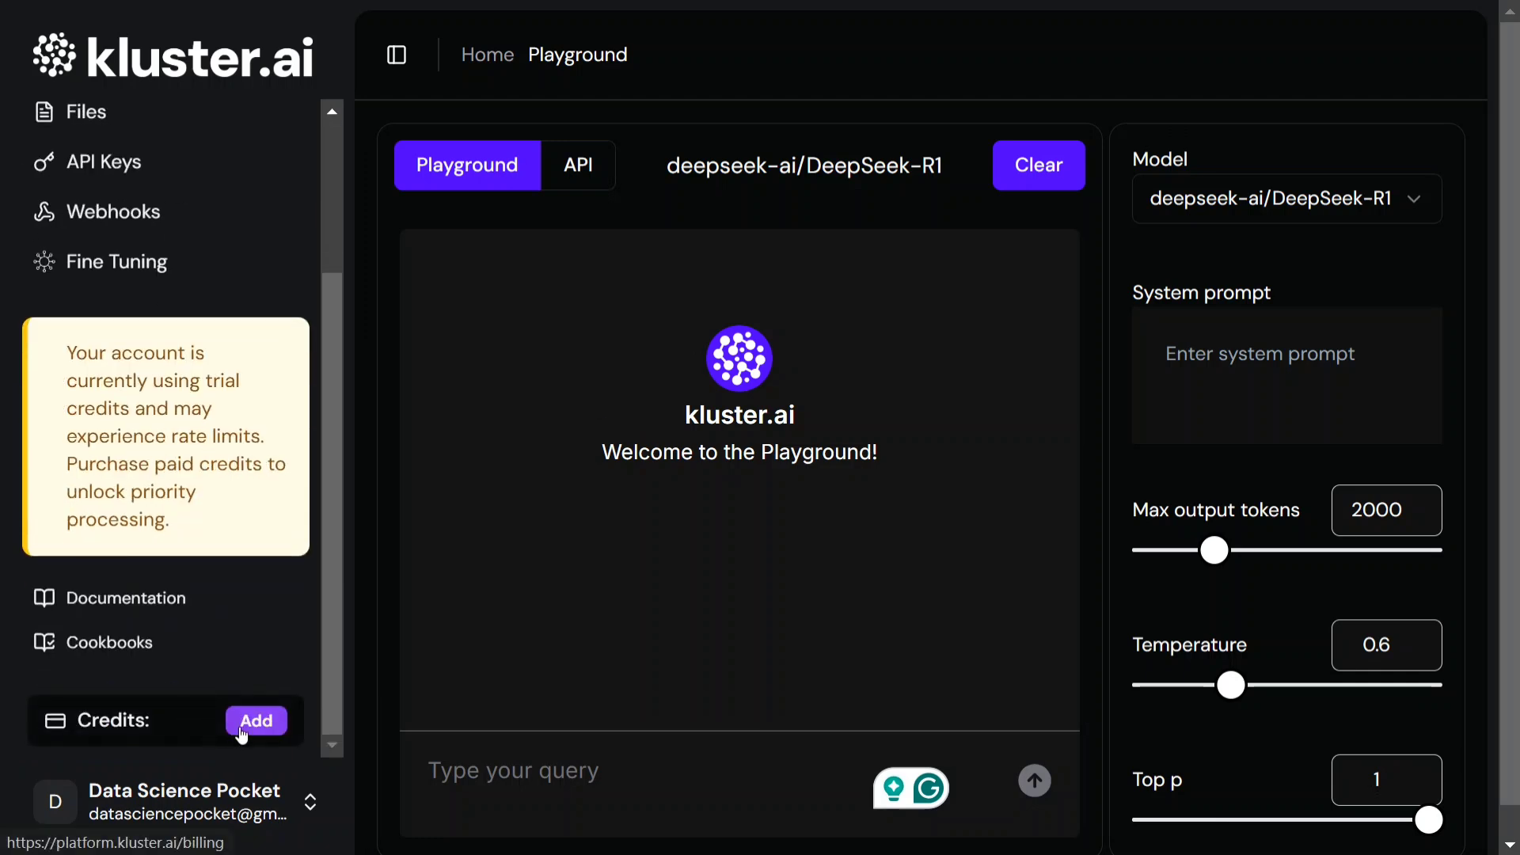
scroll(298, 343, up, 3)
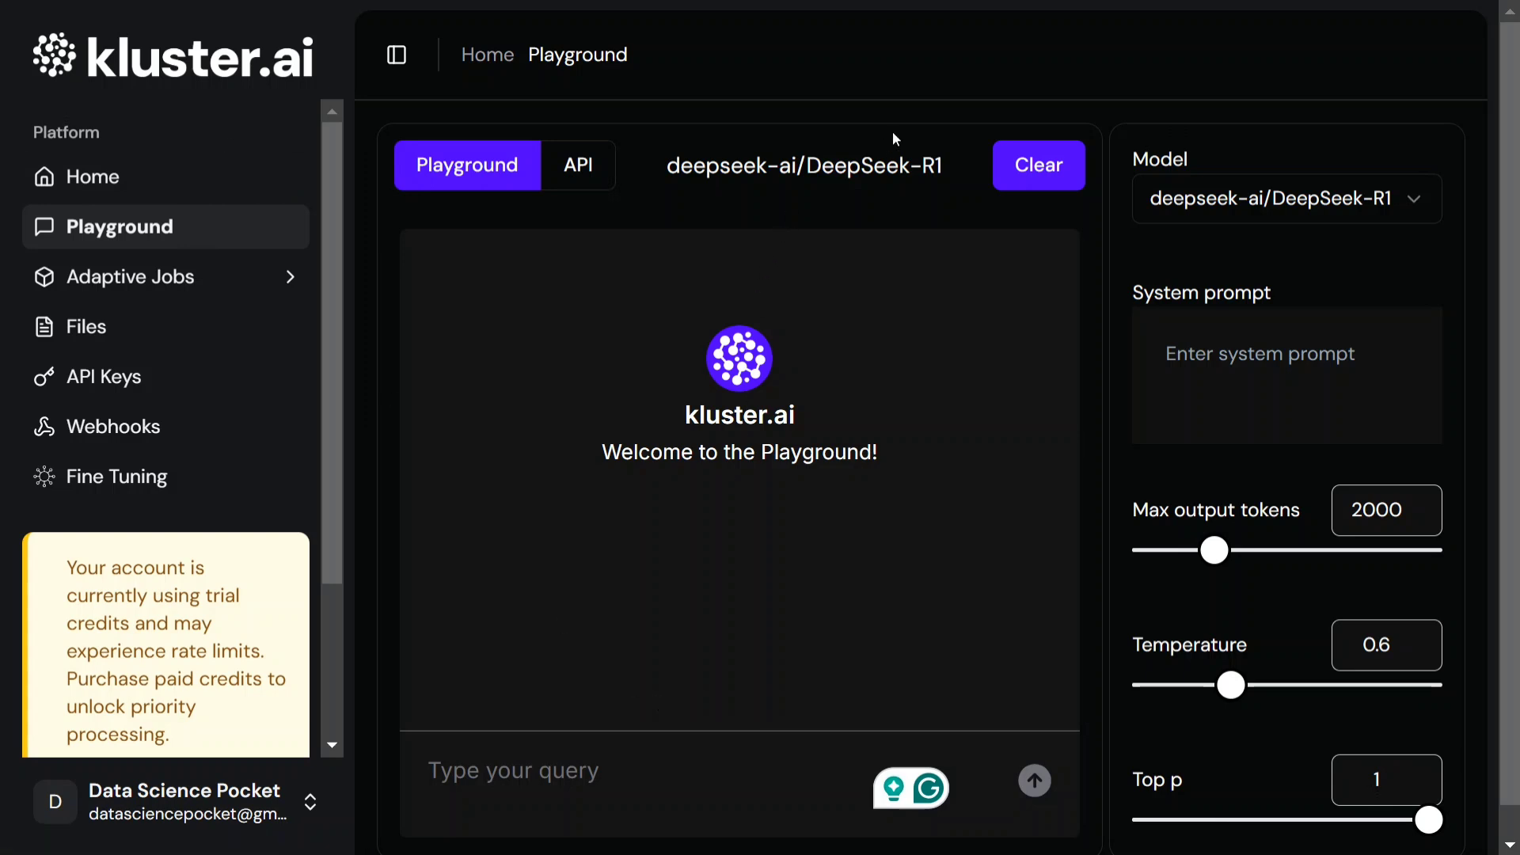
click(558, 769)
text(hi r1)
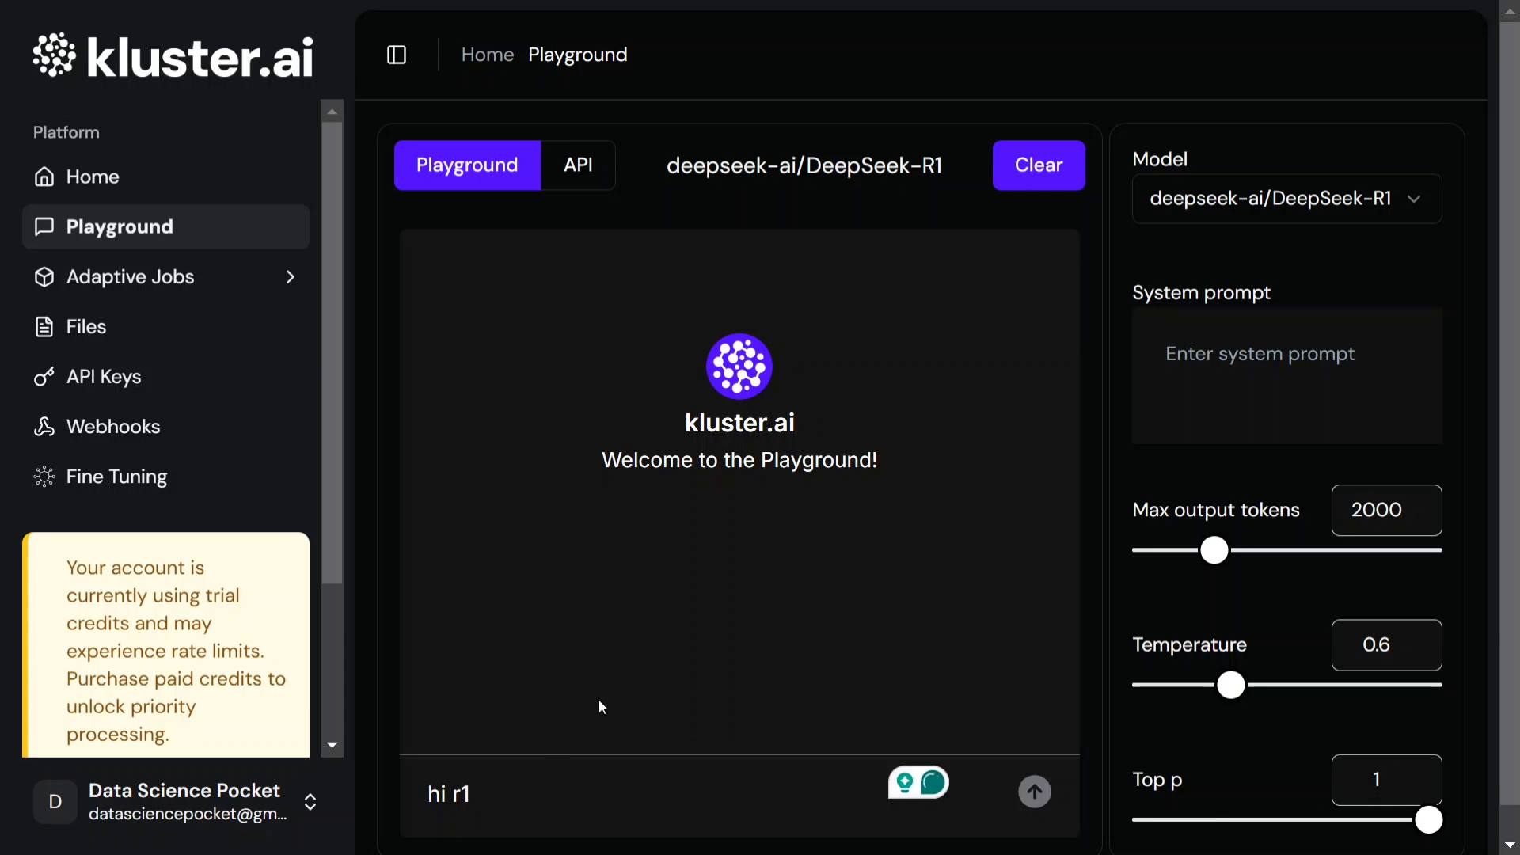
click(1026, 798)
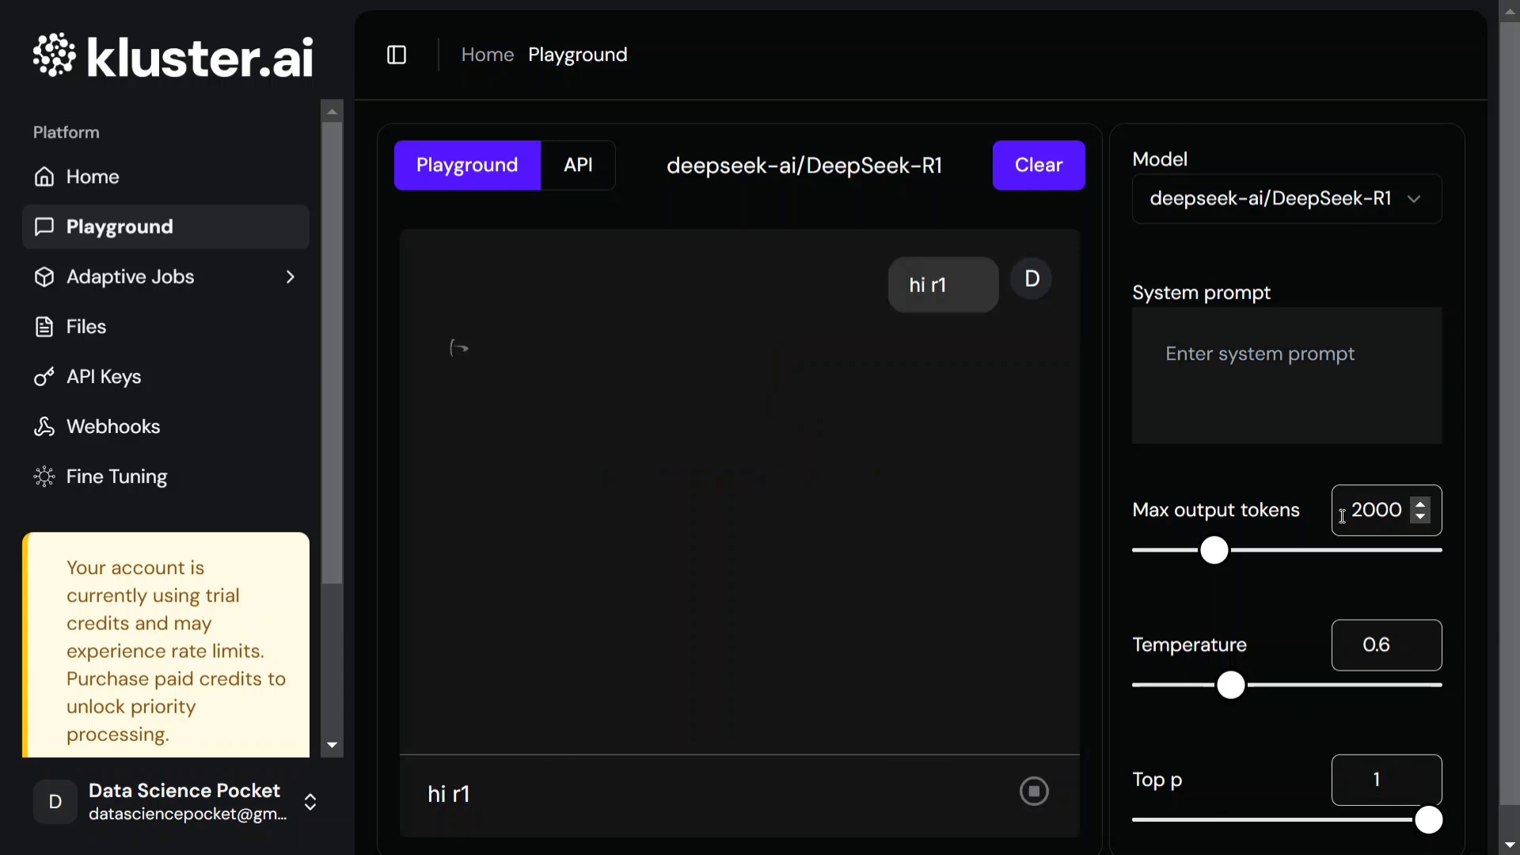
scroll(1282, 567, down, 1)
scroll(1282, 567, down, 1)
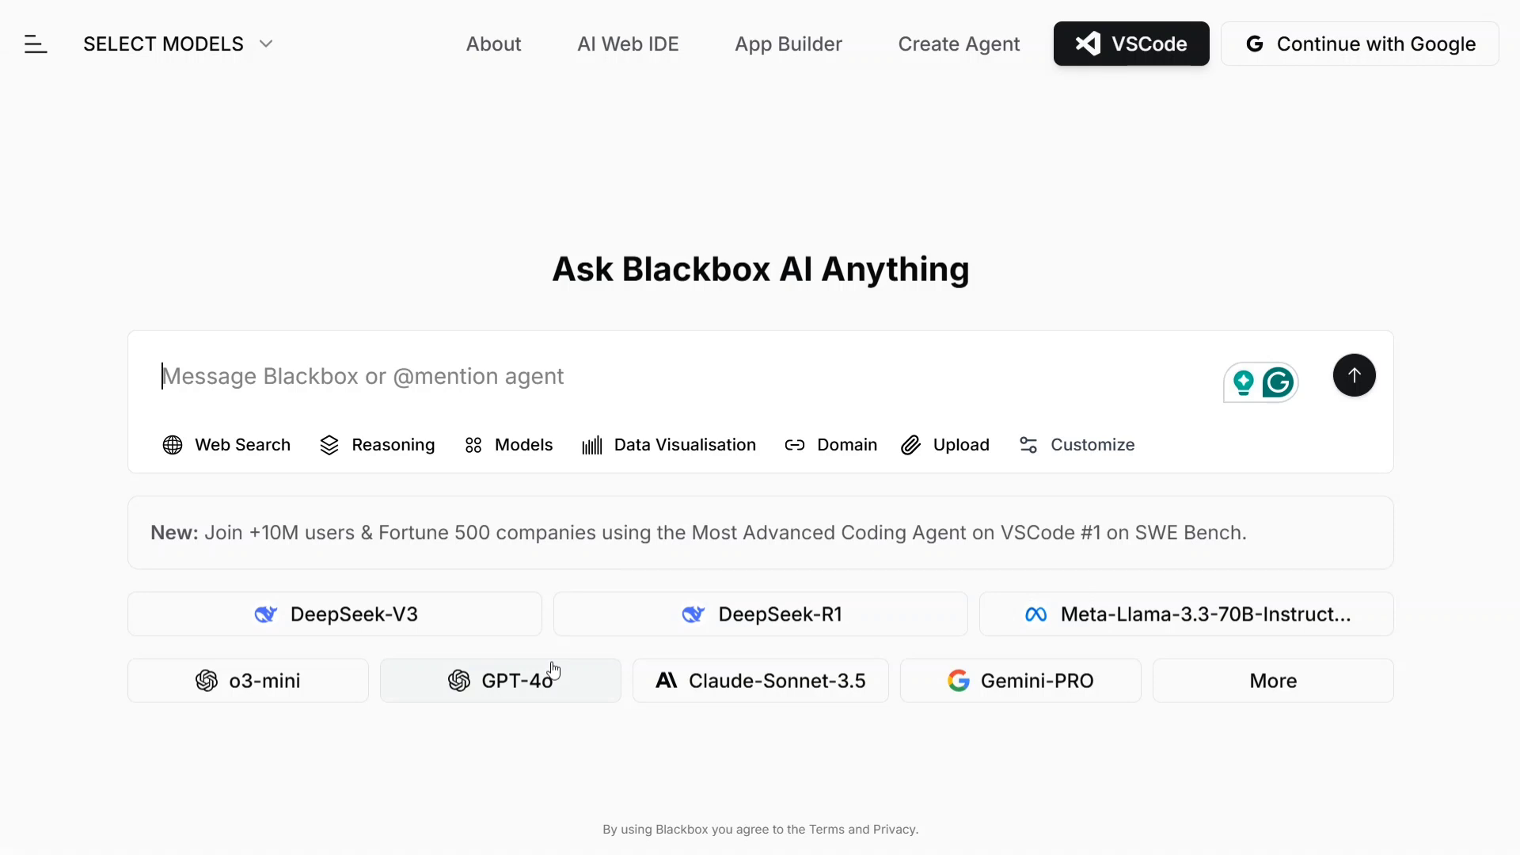
- Ask DeepSeek-R1 with Reasoning enabled 'what is life' in Blackbox AI
click(782, 625)
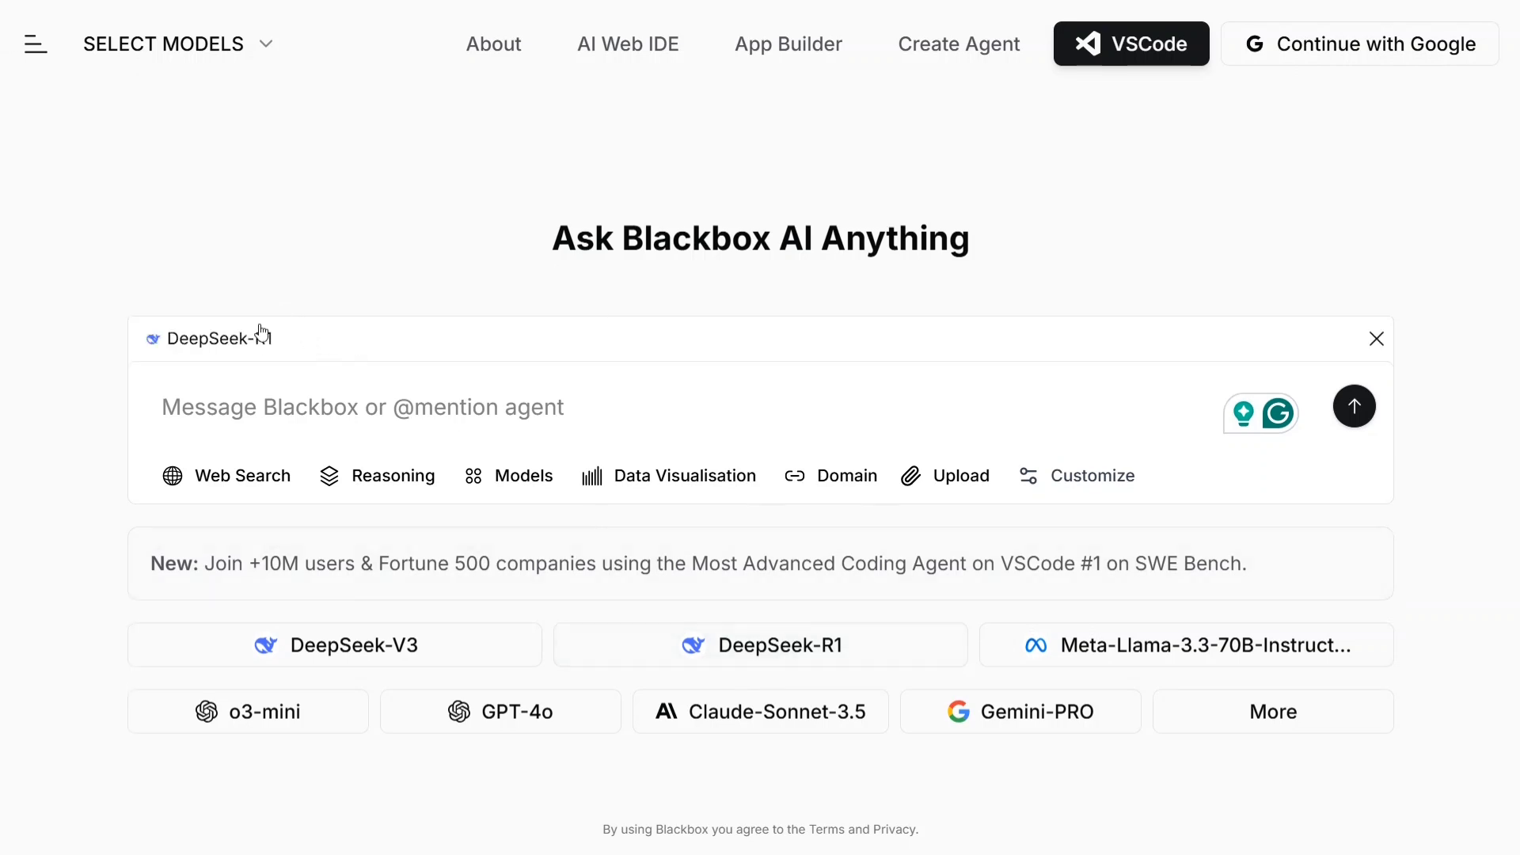
click(390, 480)
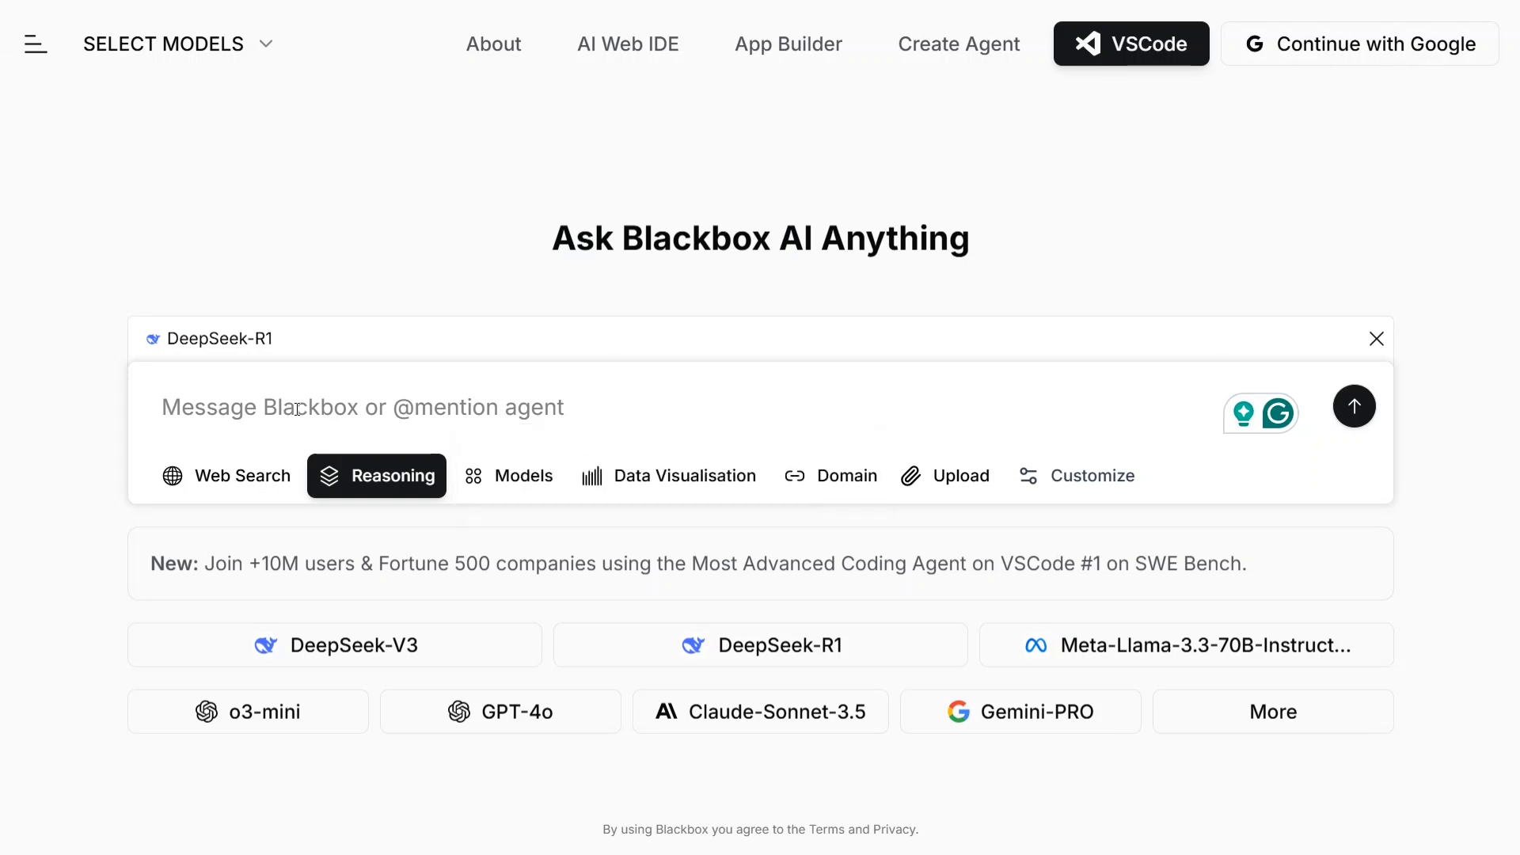
text(wha)
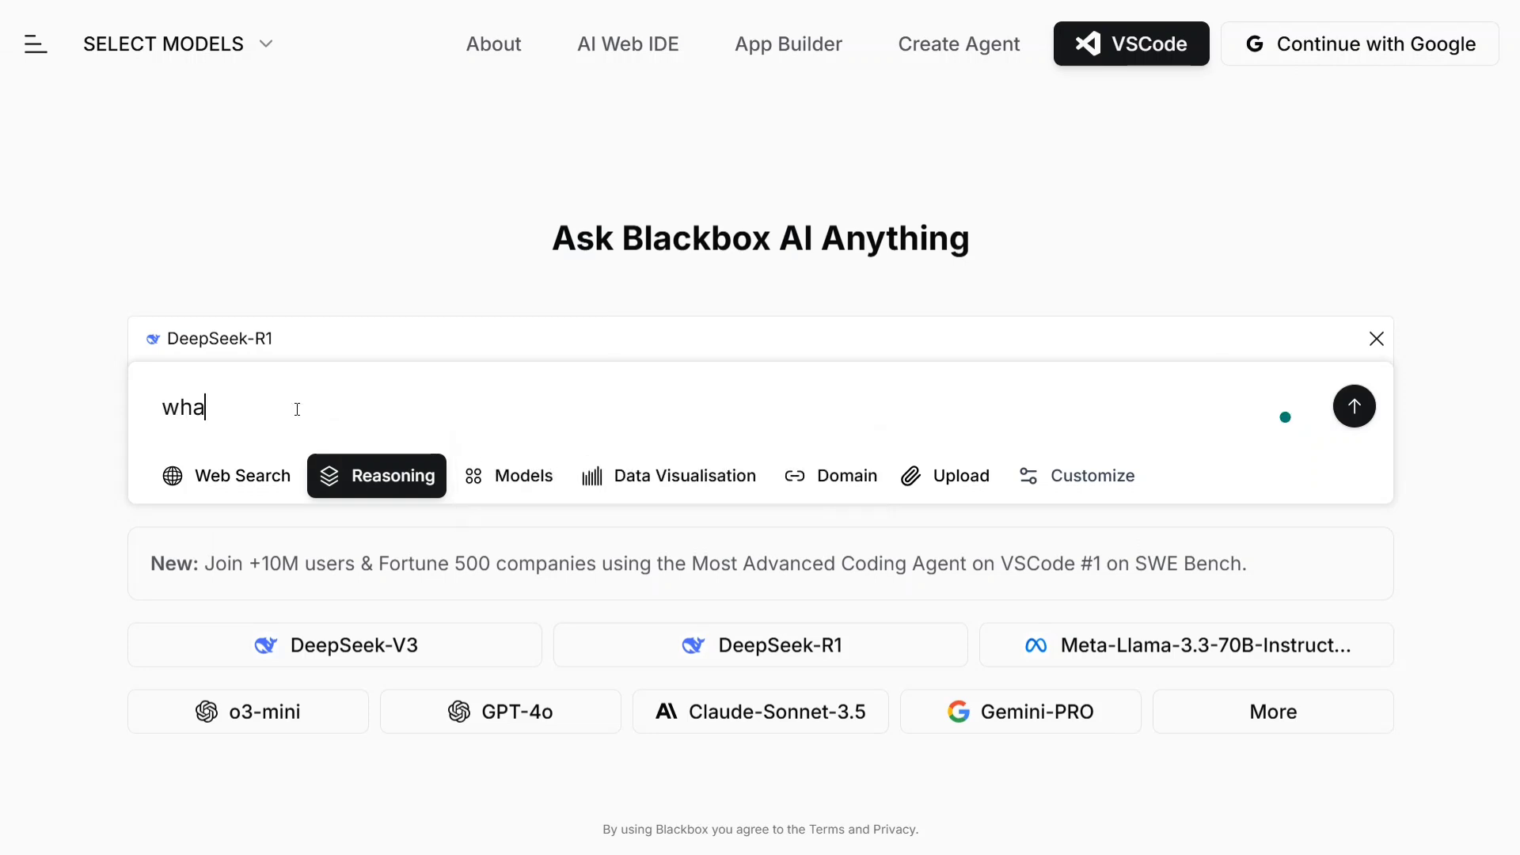
text(t is life)
key(Return)
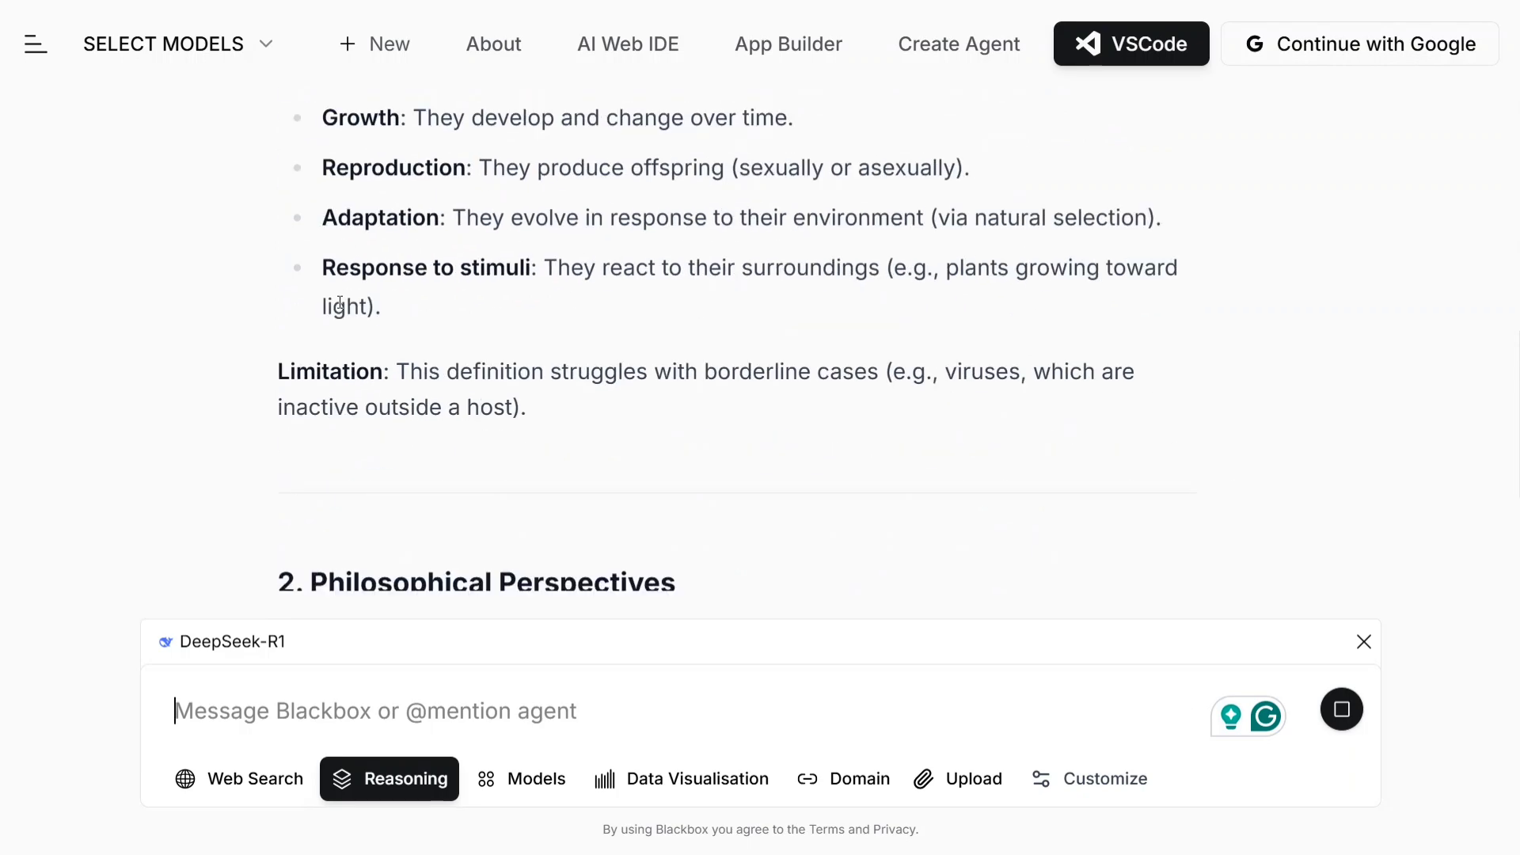
- Read through the answer, then move to OpenRouter's DeepSeek R1 (free) chat room
scroll(340, 305, up, 10)
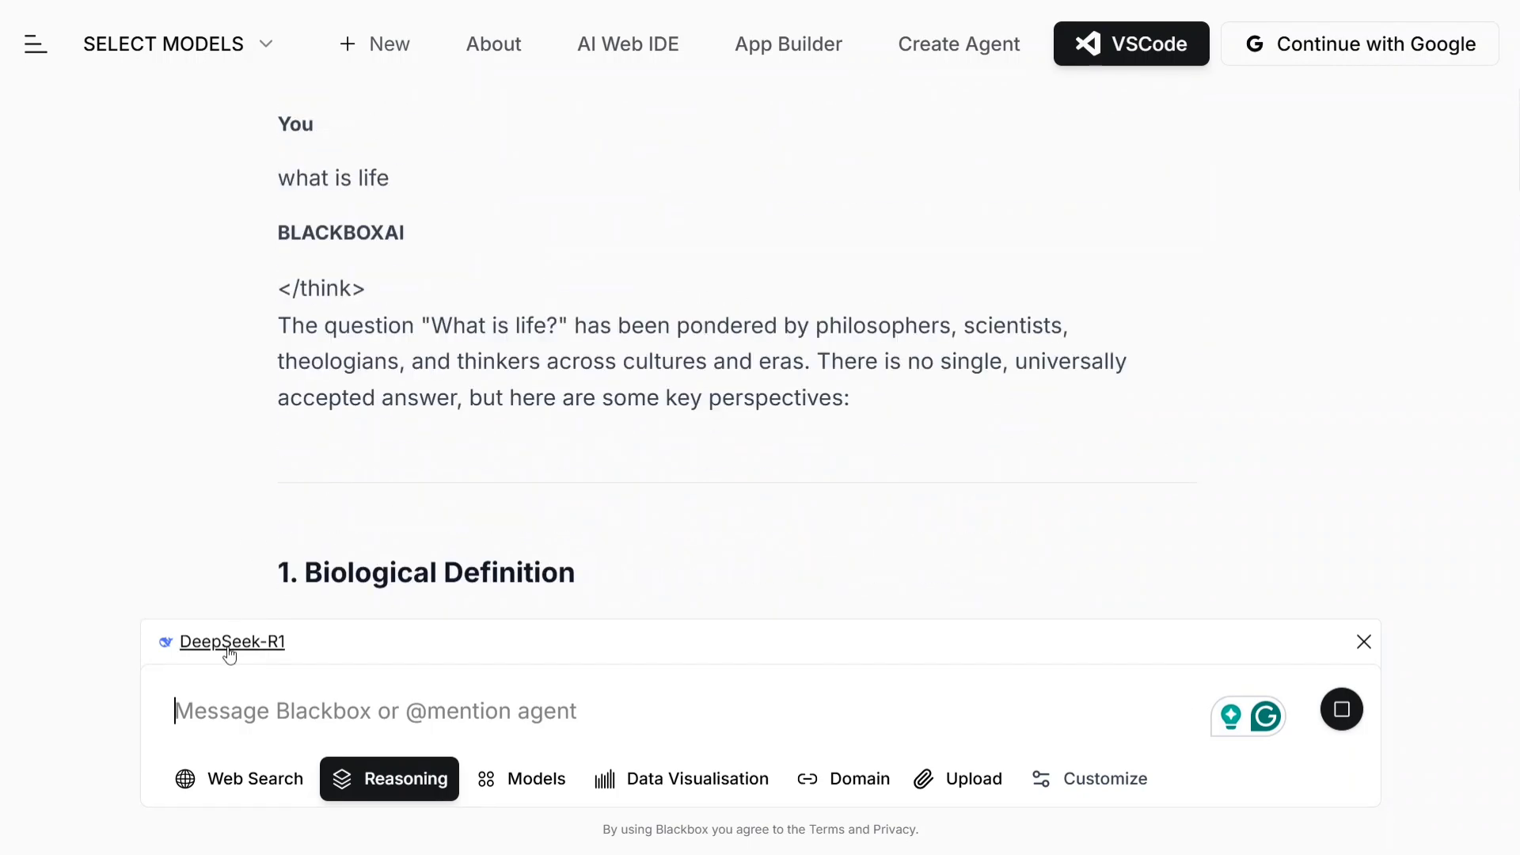
scroll(556, 331, down, 15)
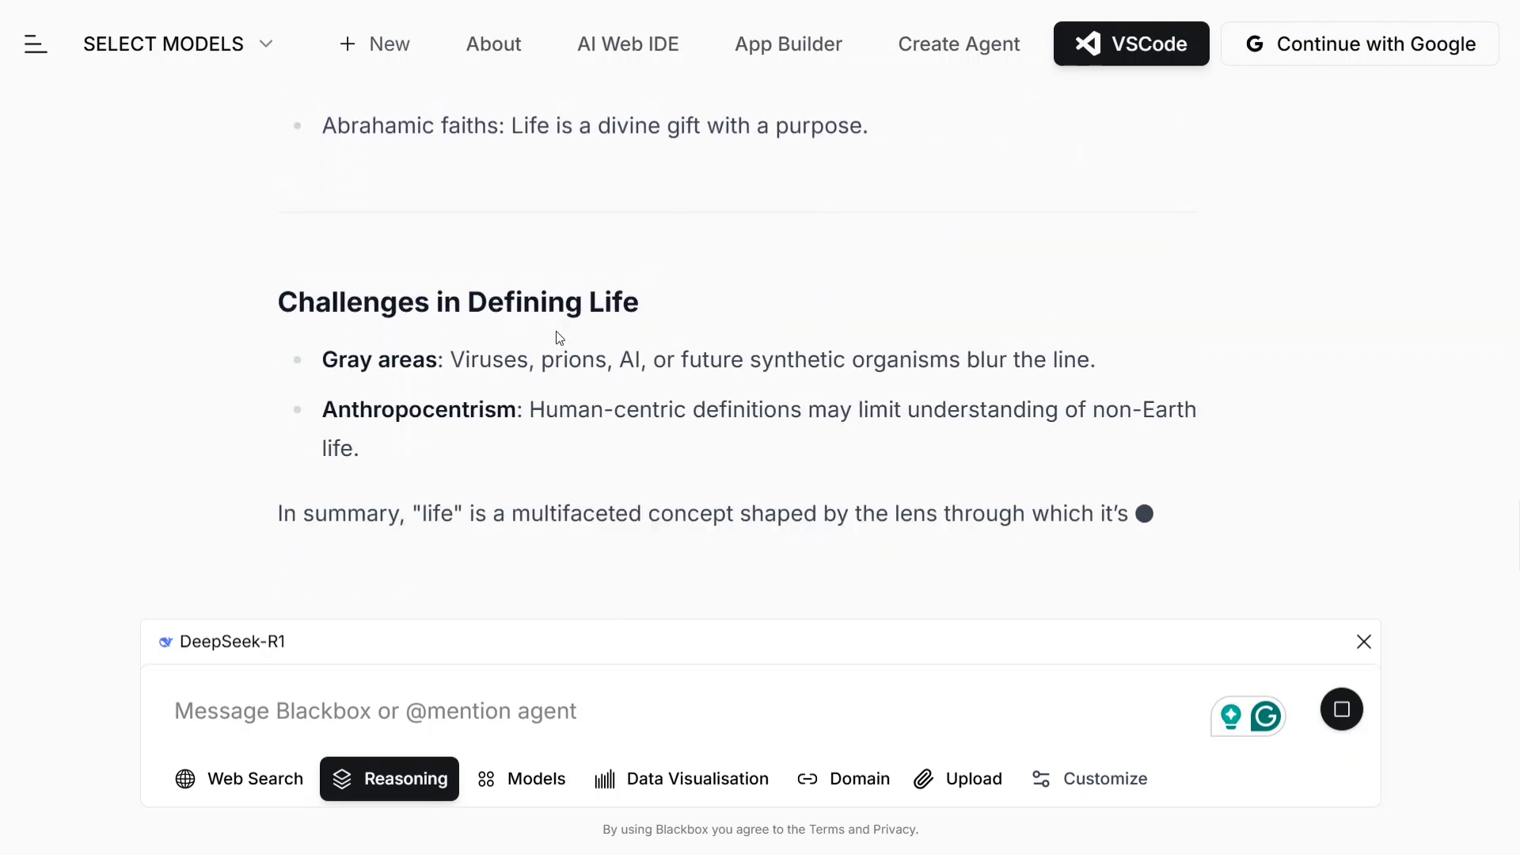
scroll(634, 481, down, 3)
scroll(605, 550, up, 10)
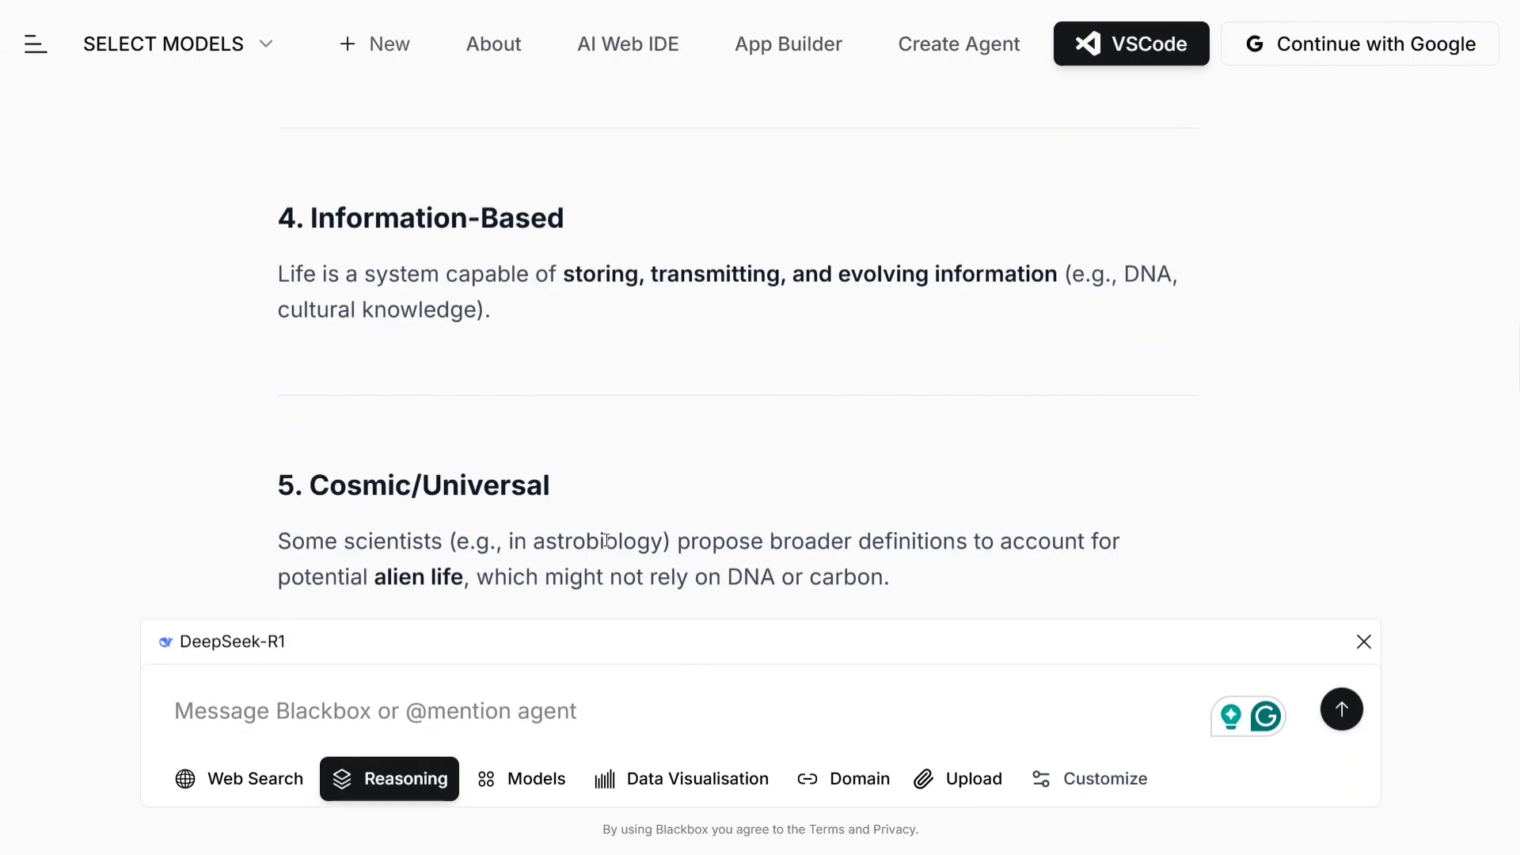
scroll(585, 467, up, 15)
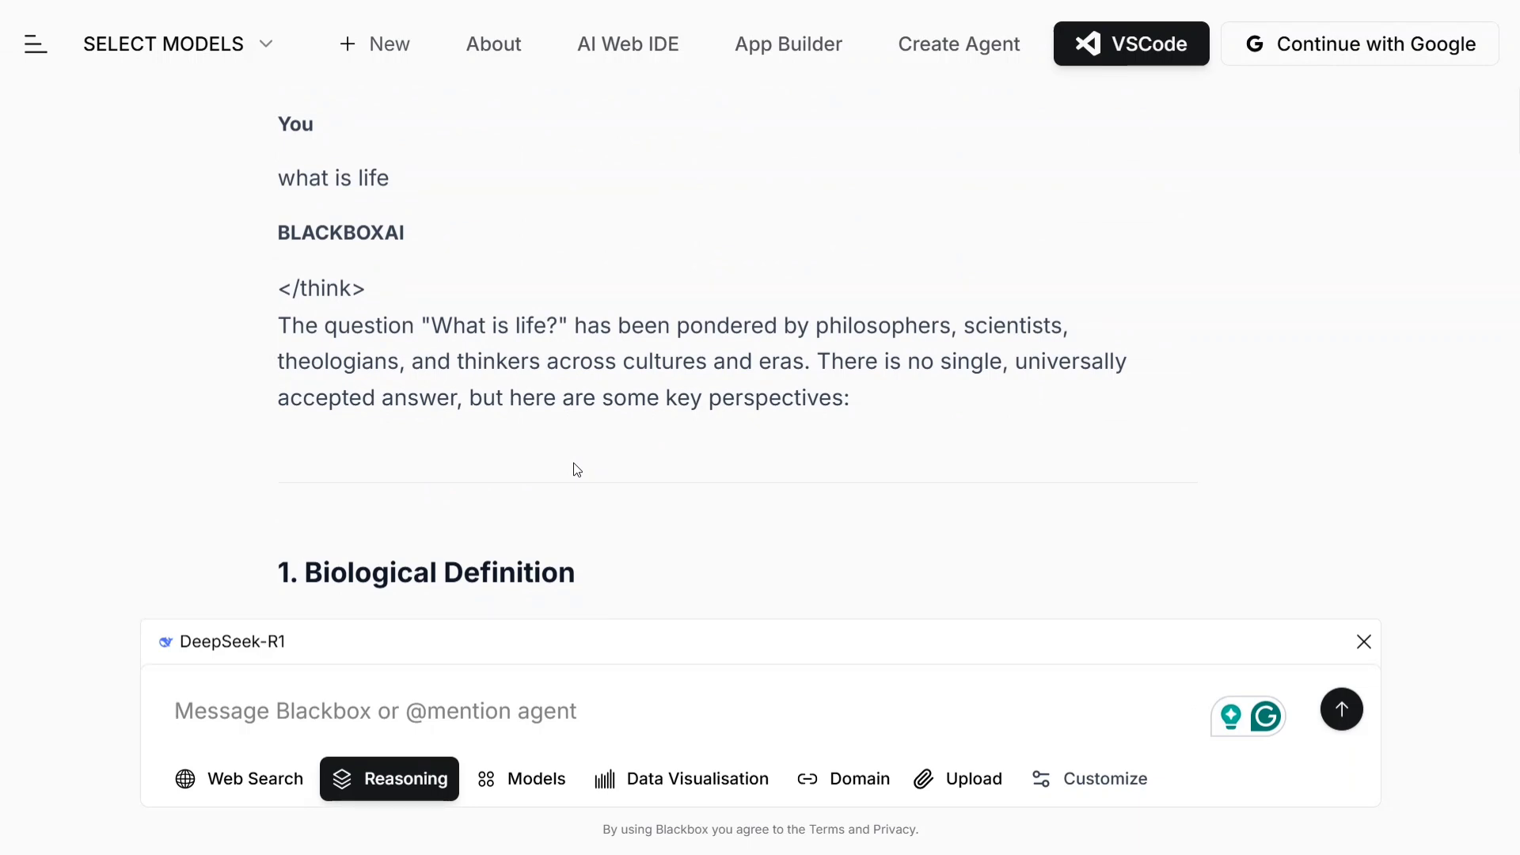
key(ctrl+Tab)
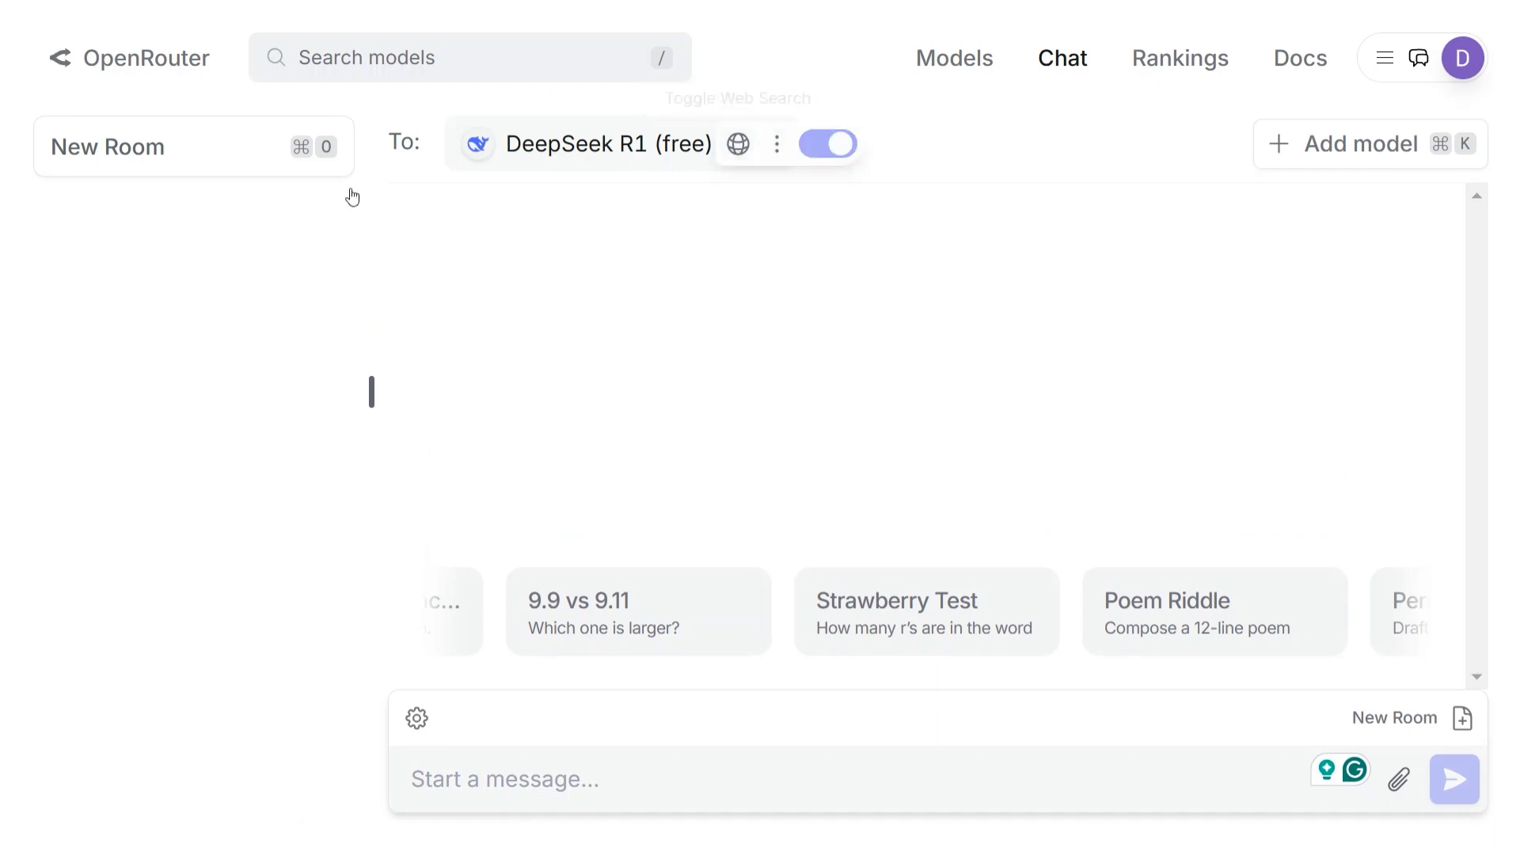
- Send the Strawberry Test prompt (how many r's in 'strawberry') to DeepSeek R1 (free)
mouse_move(570, 149)
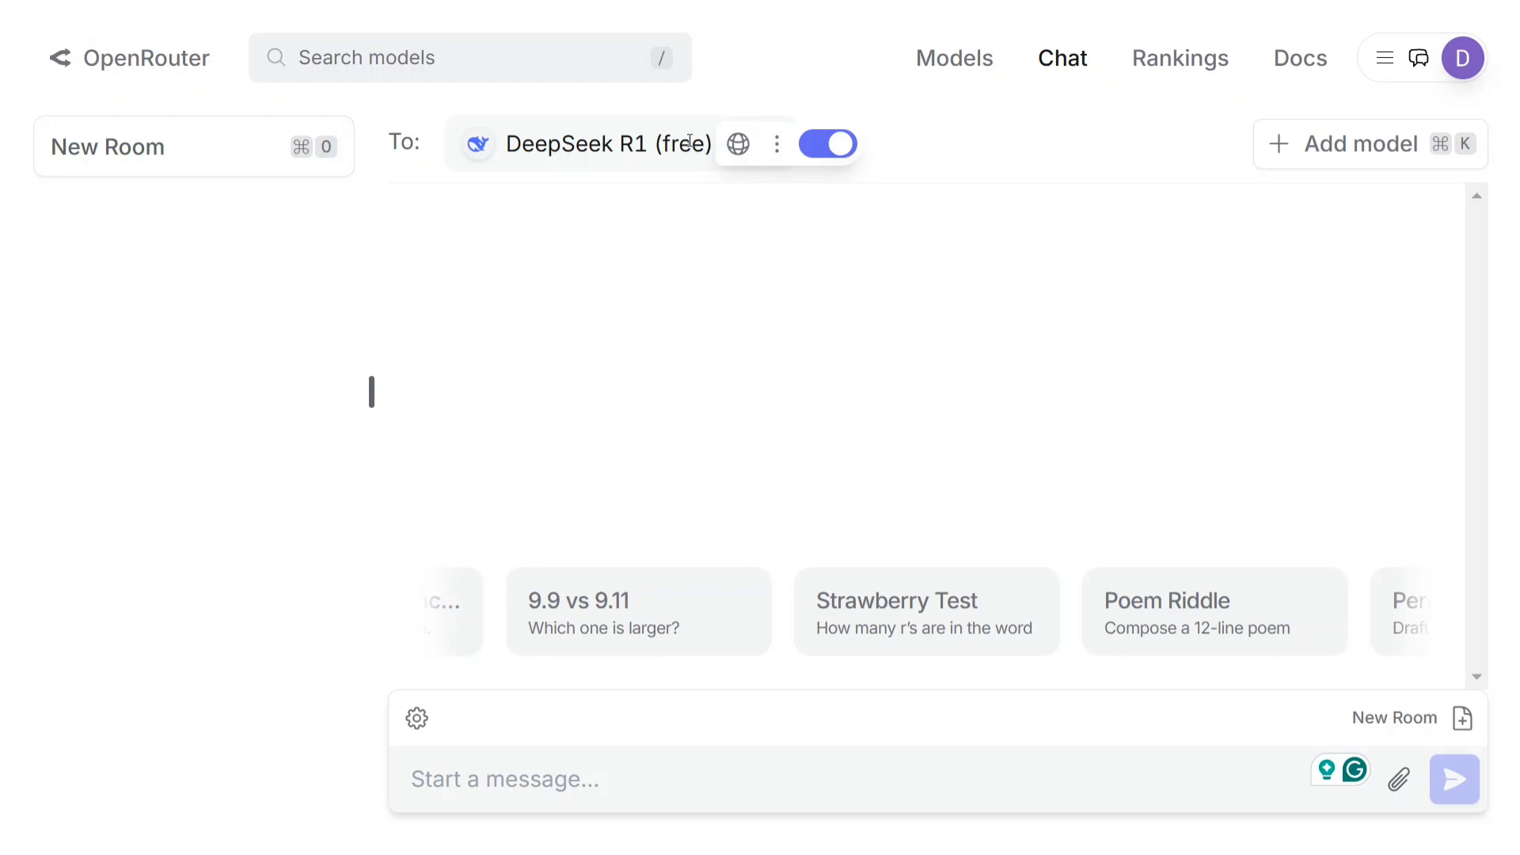
mouse_move(651, 628)
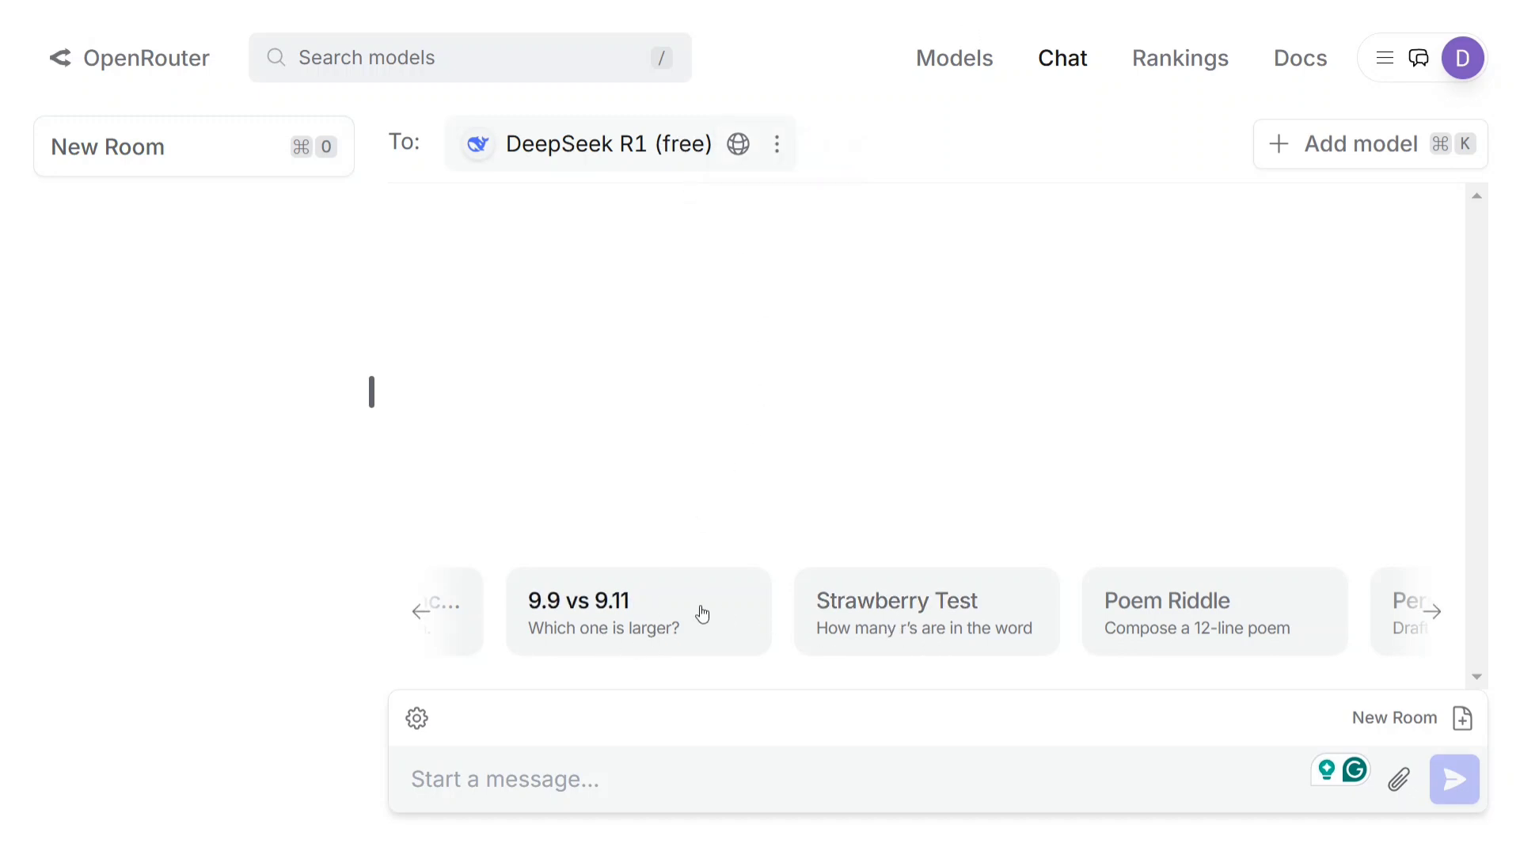
click(945, 634)
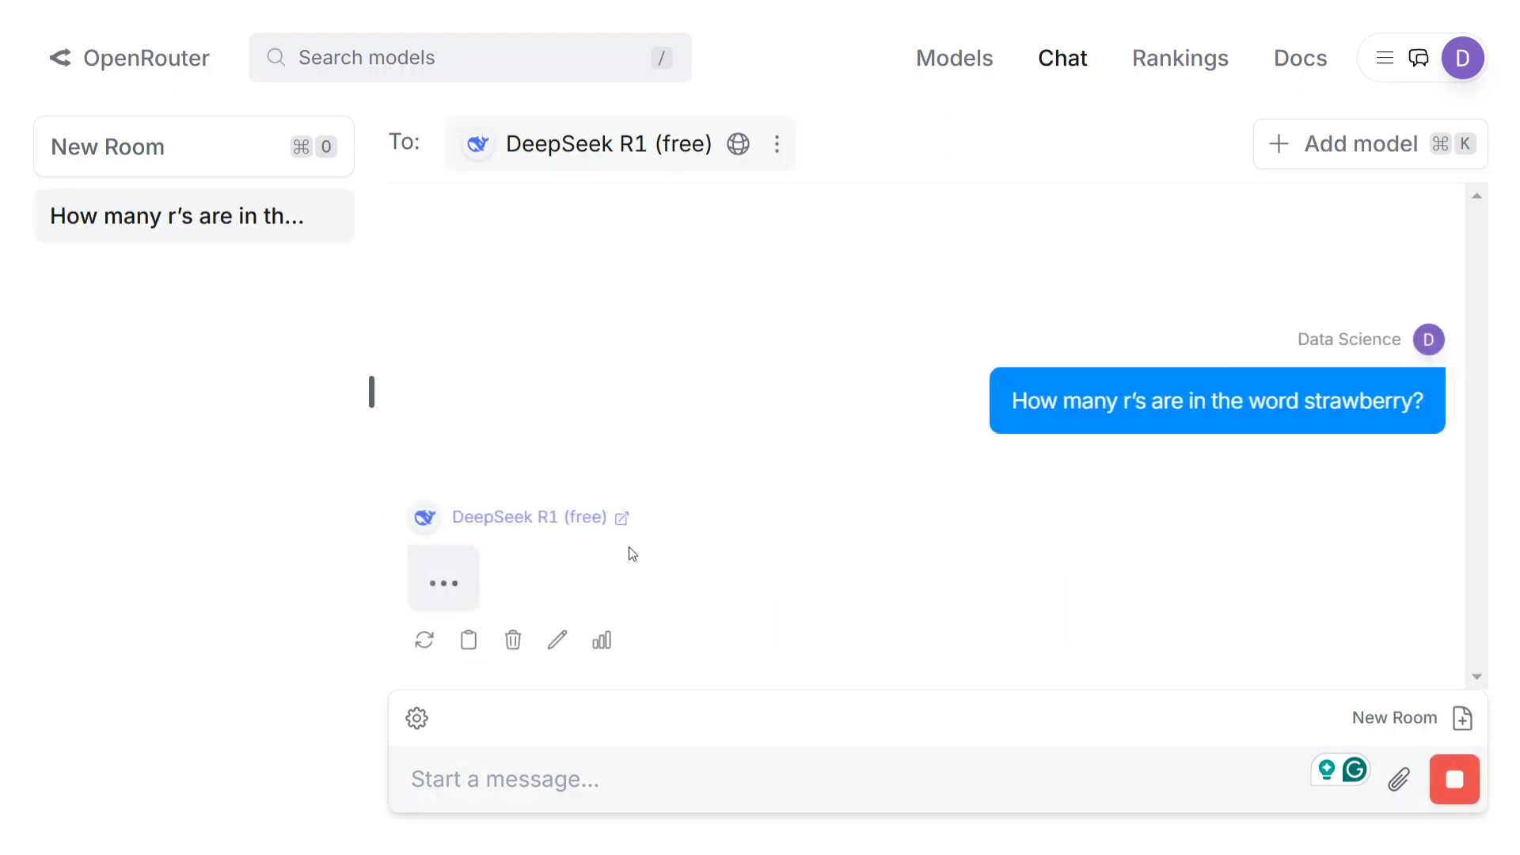
mouse_move(783, 468)
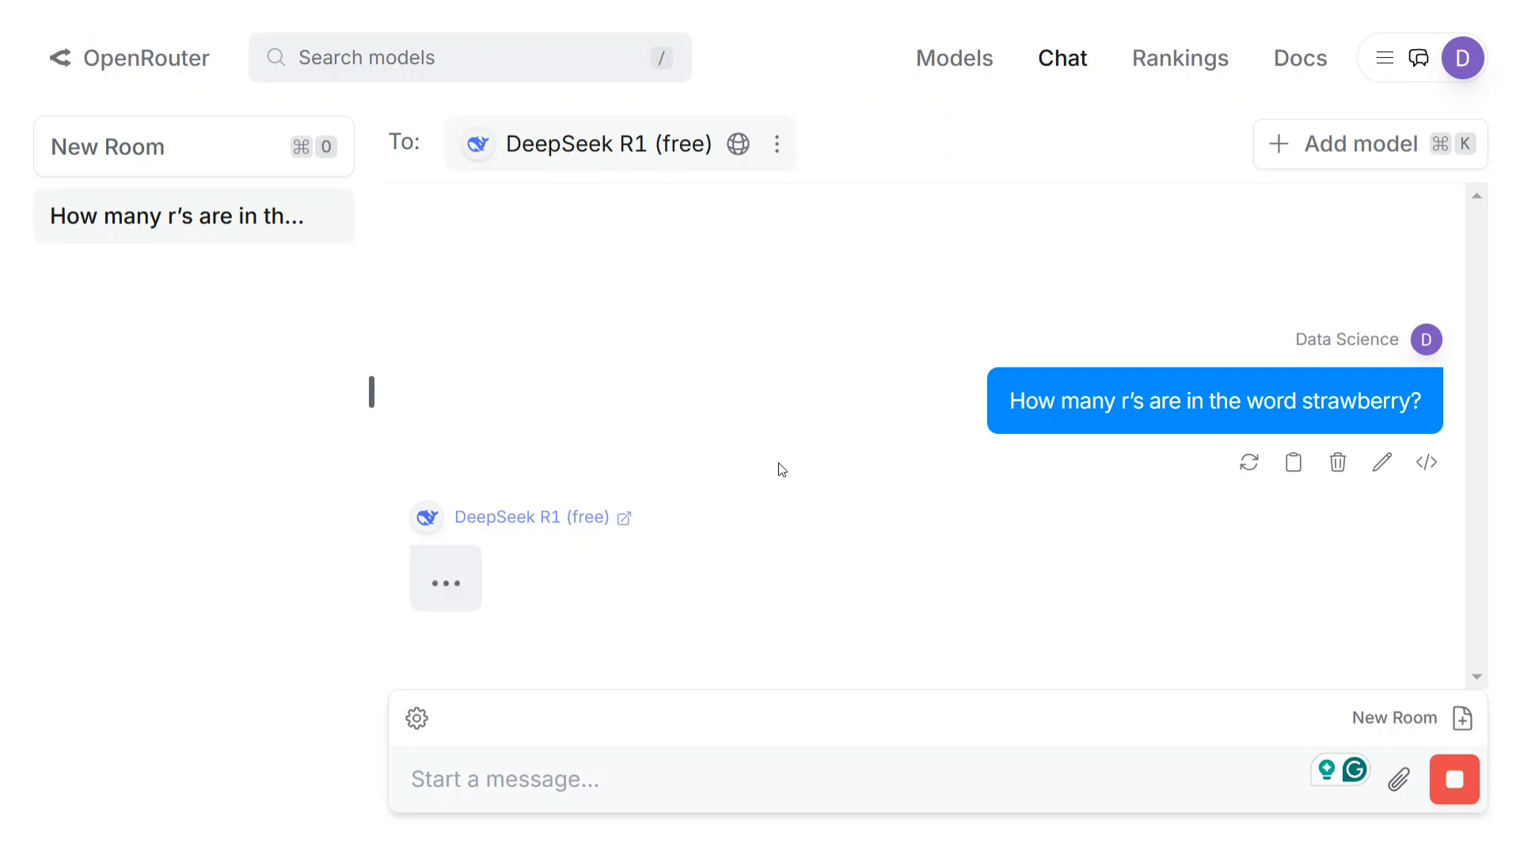
mouse_move(636, 593)
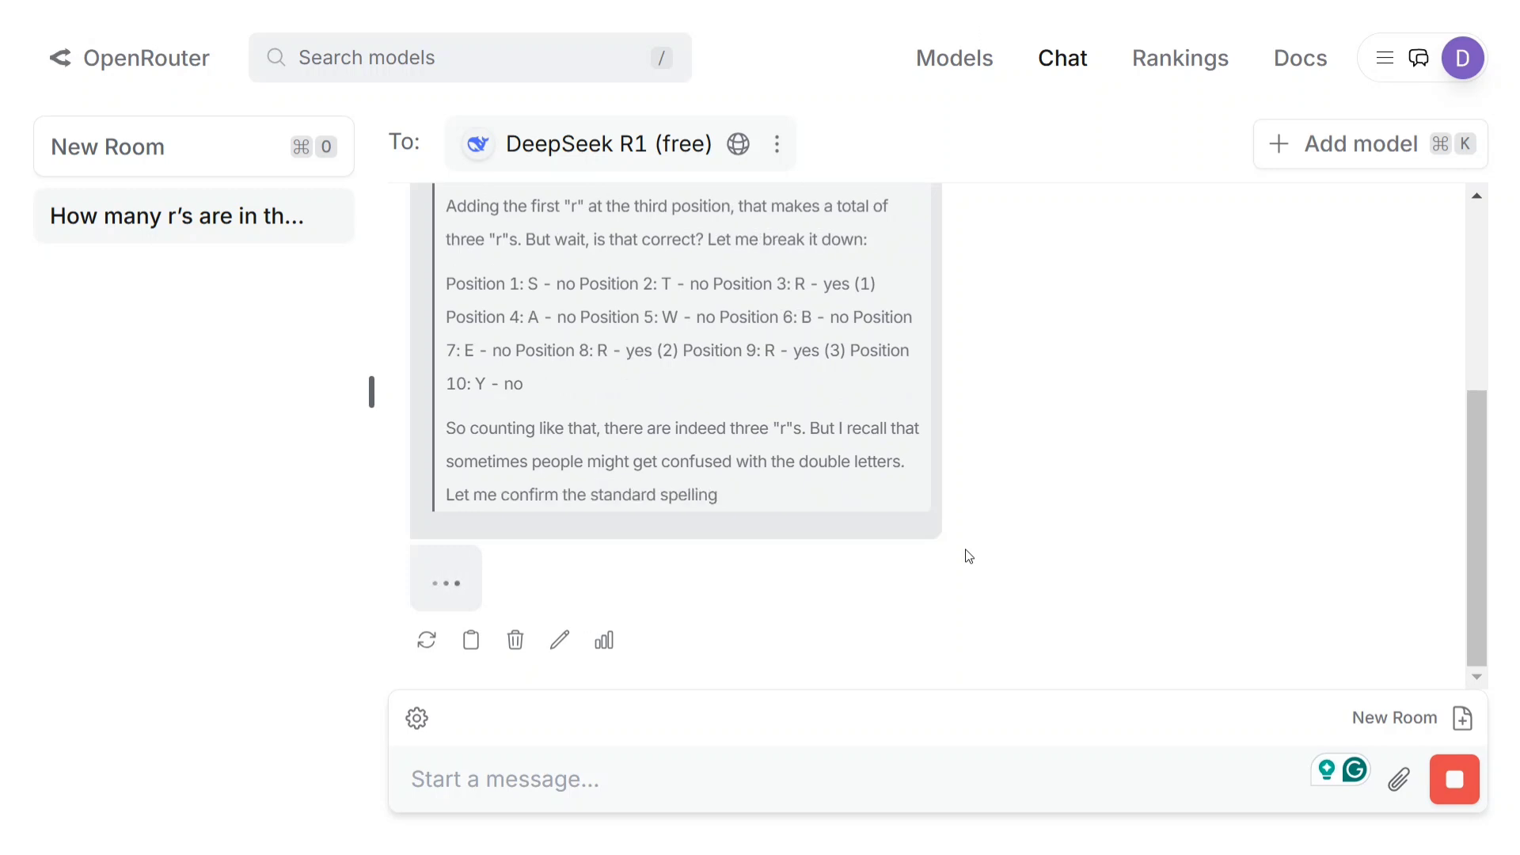
scroll(847, 467, up, 6)
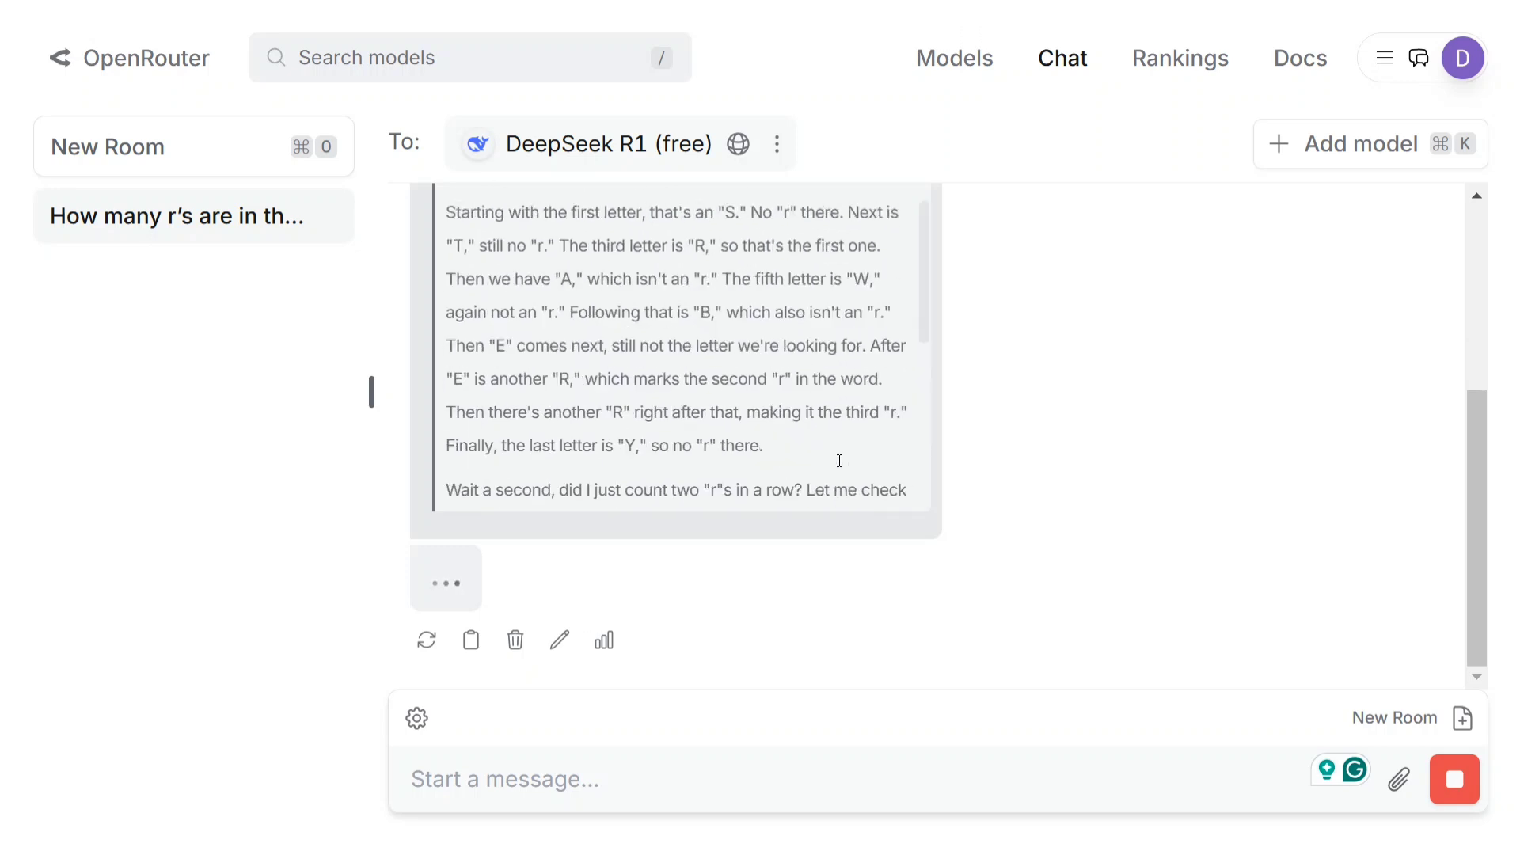
scroll(851, 448, down, 6)
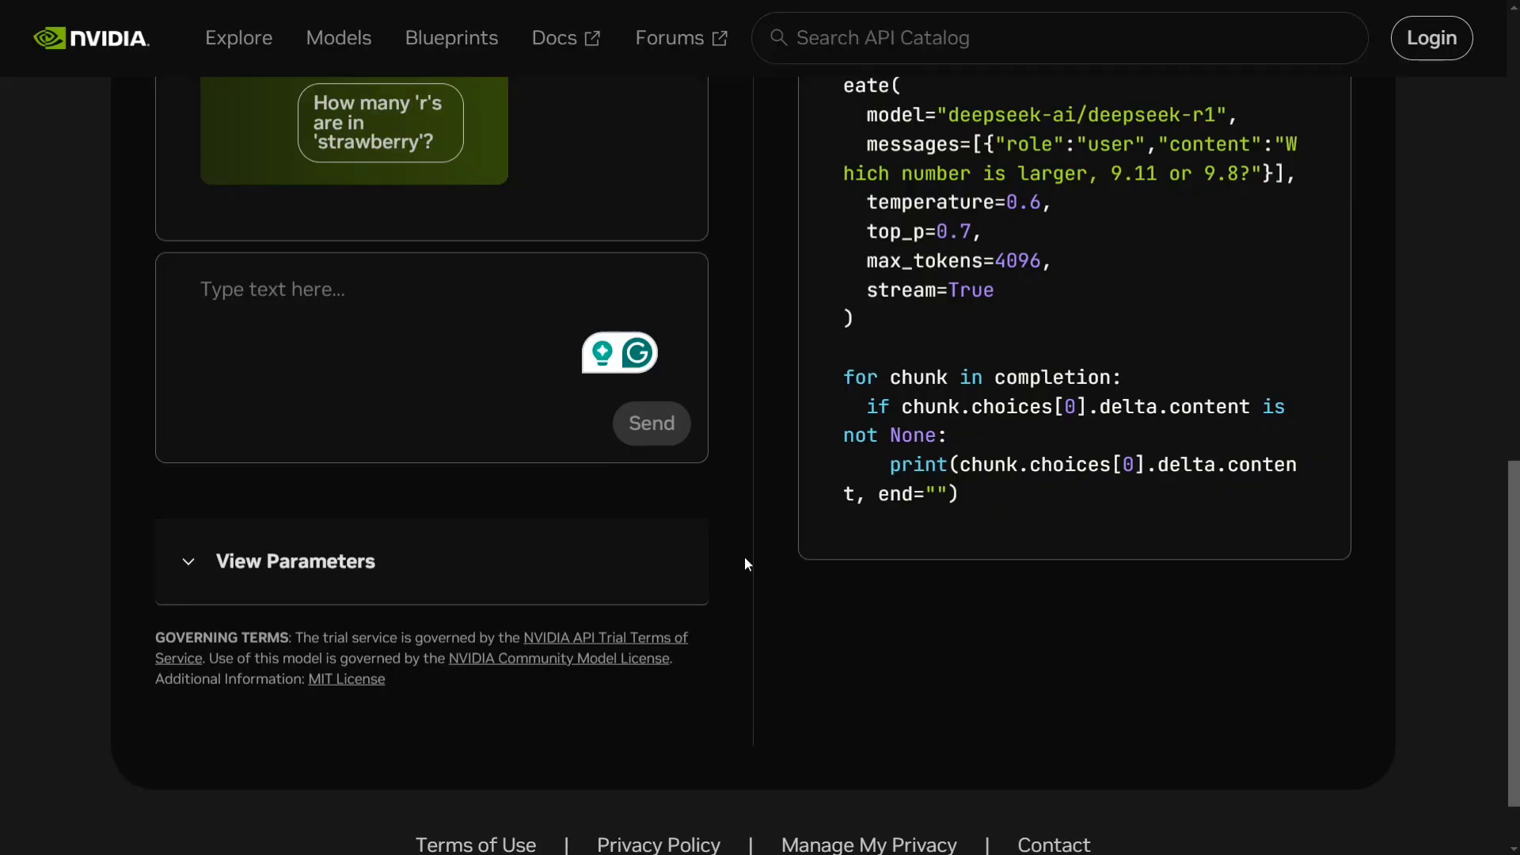
scroll(712, 546, up, 15)
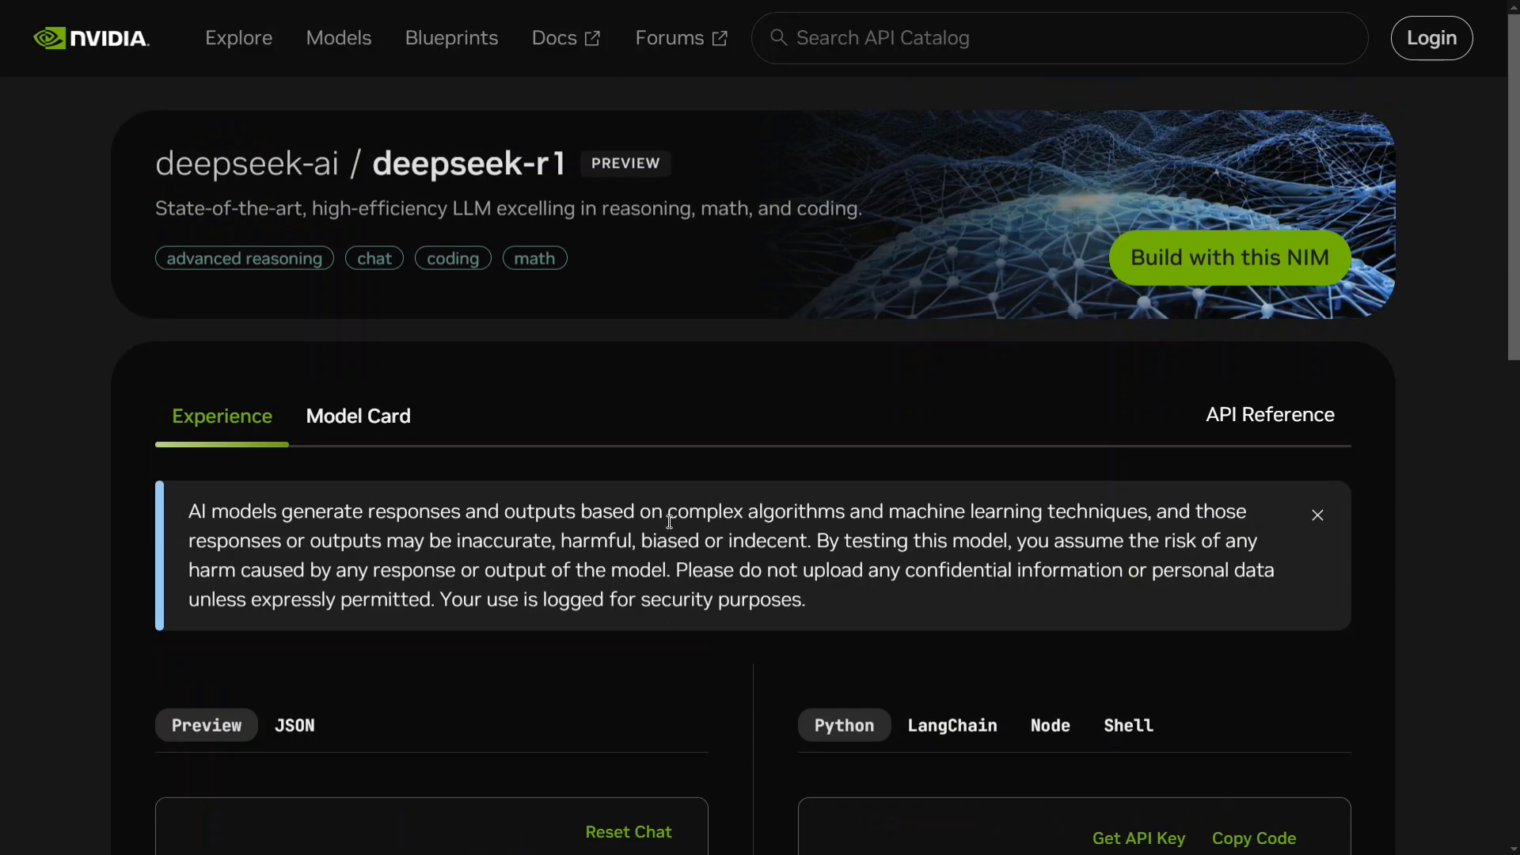
scroll(668, 521, down, 3)
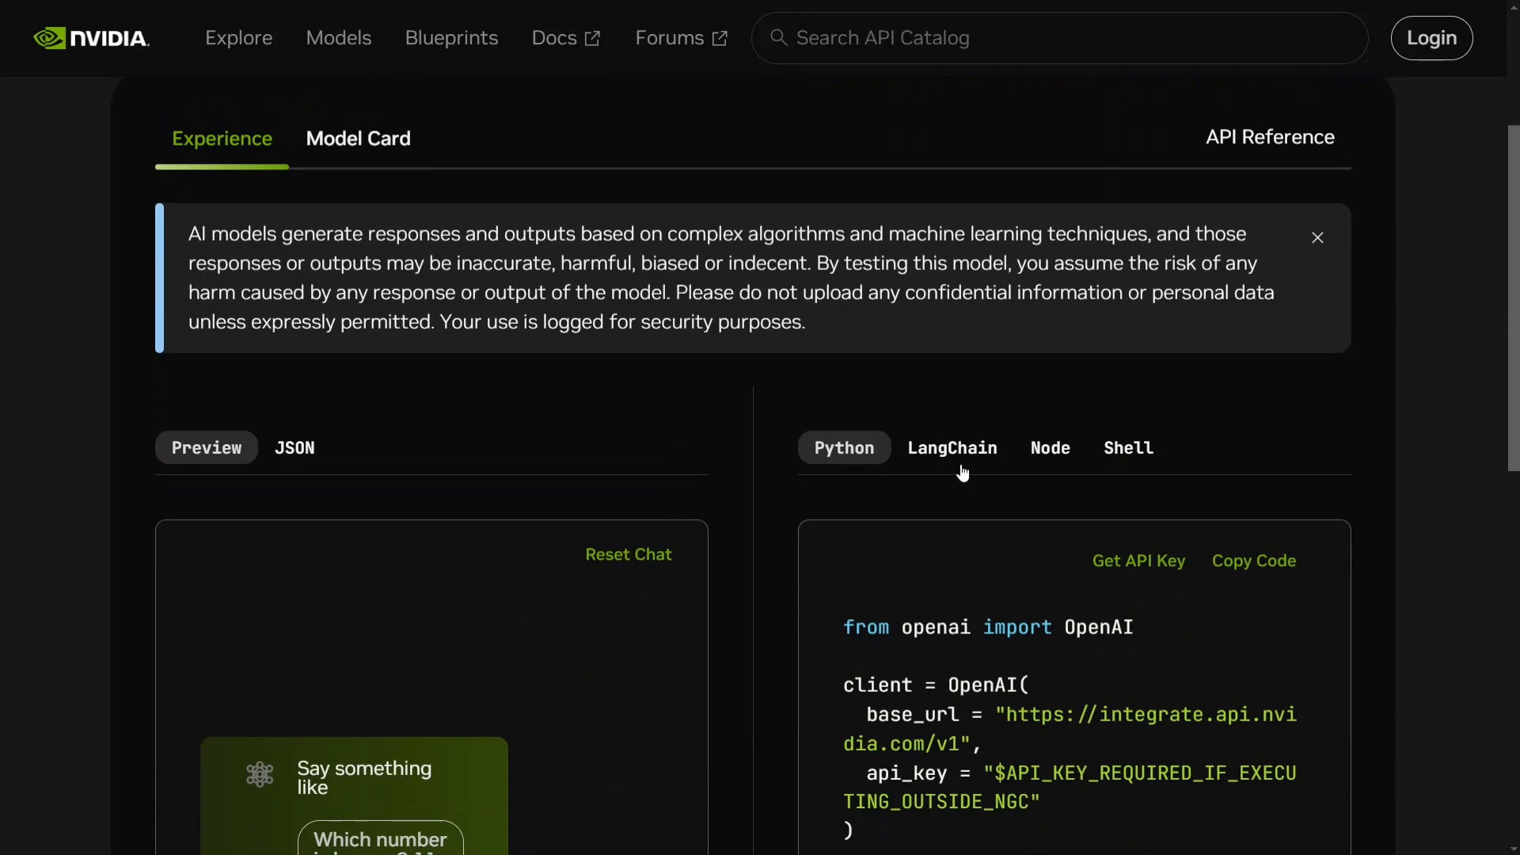
click(1179, 567)
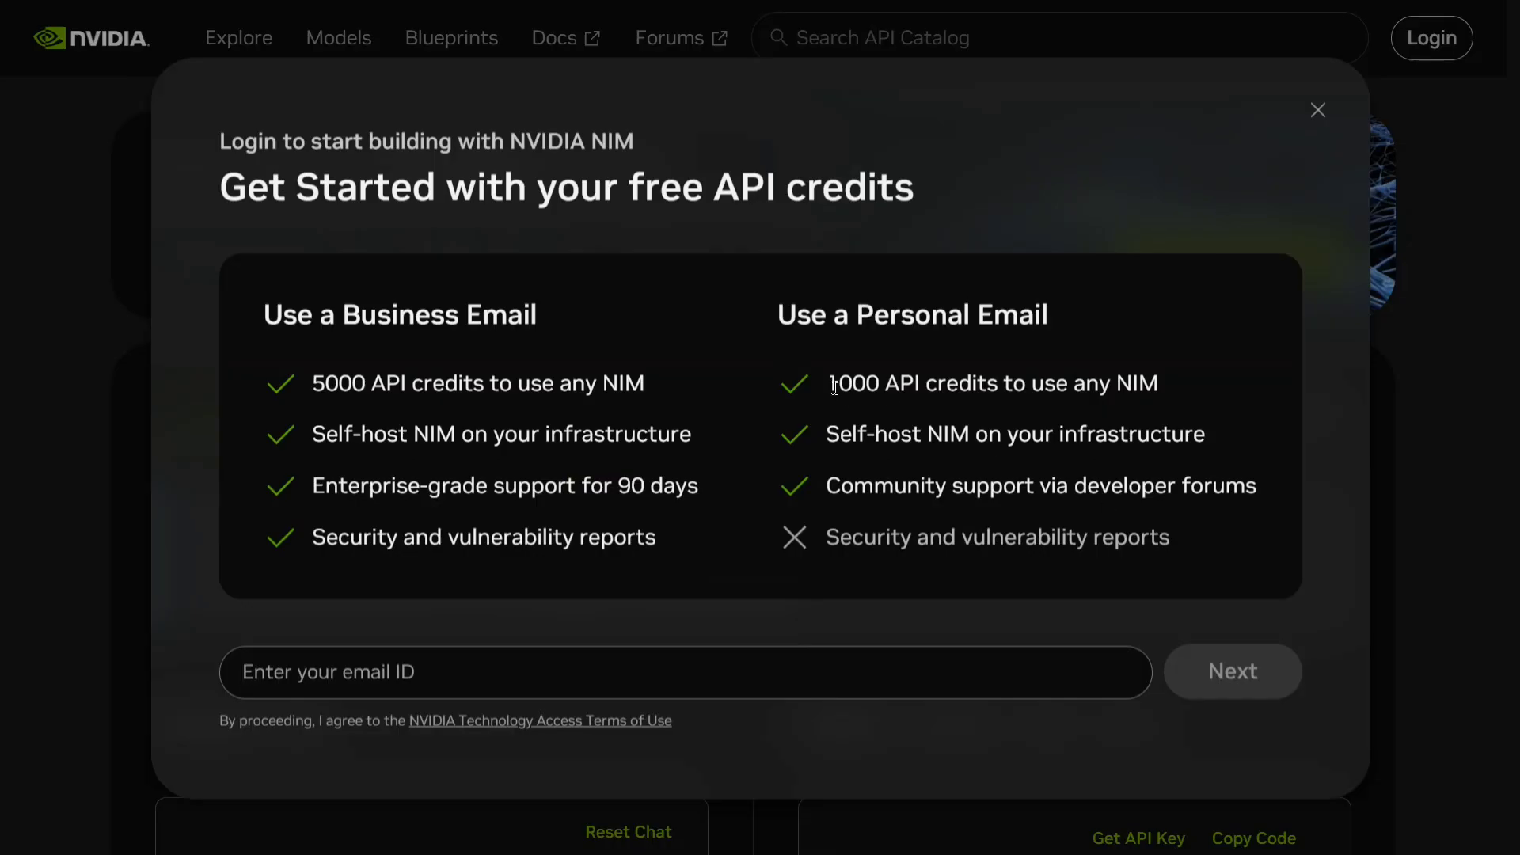
click(1308, 119)
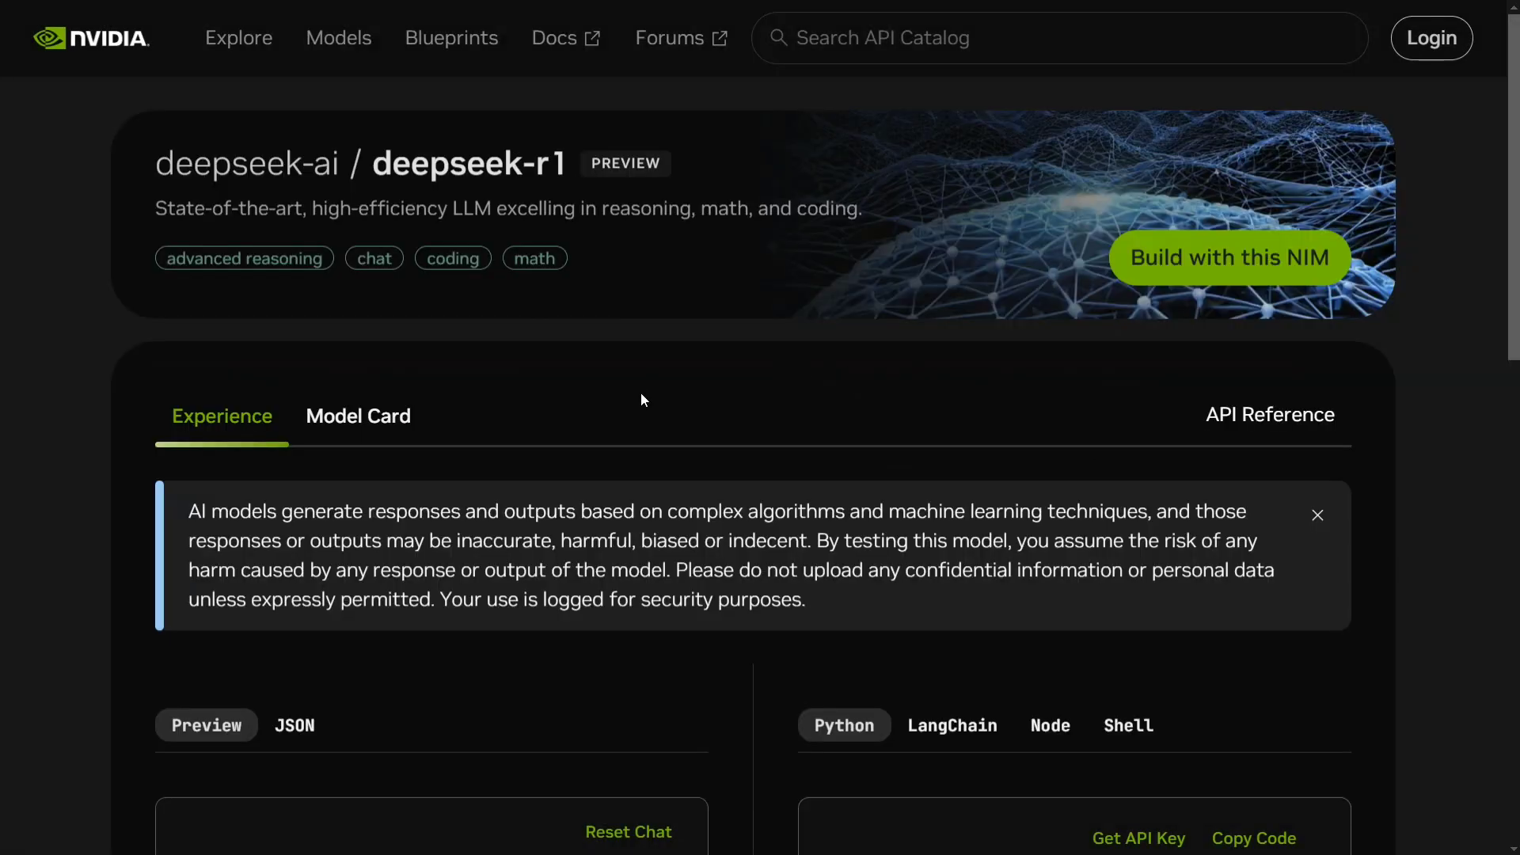
scroll(642, 398, down, 10)
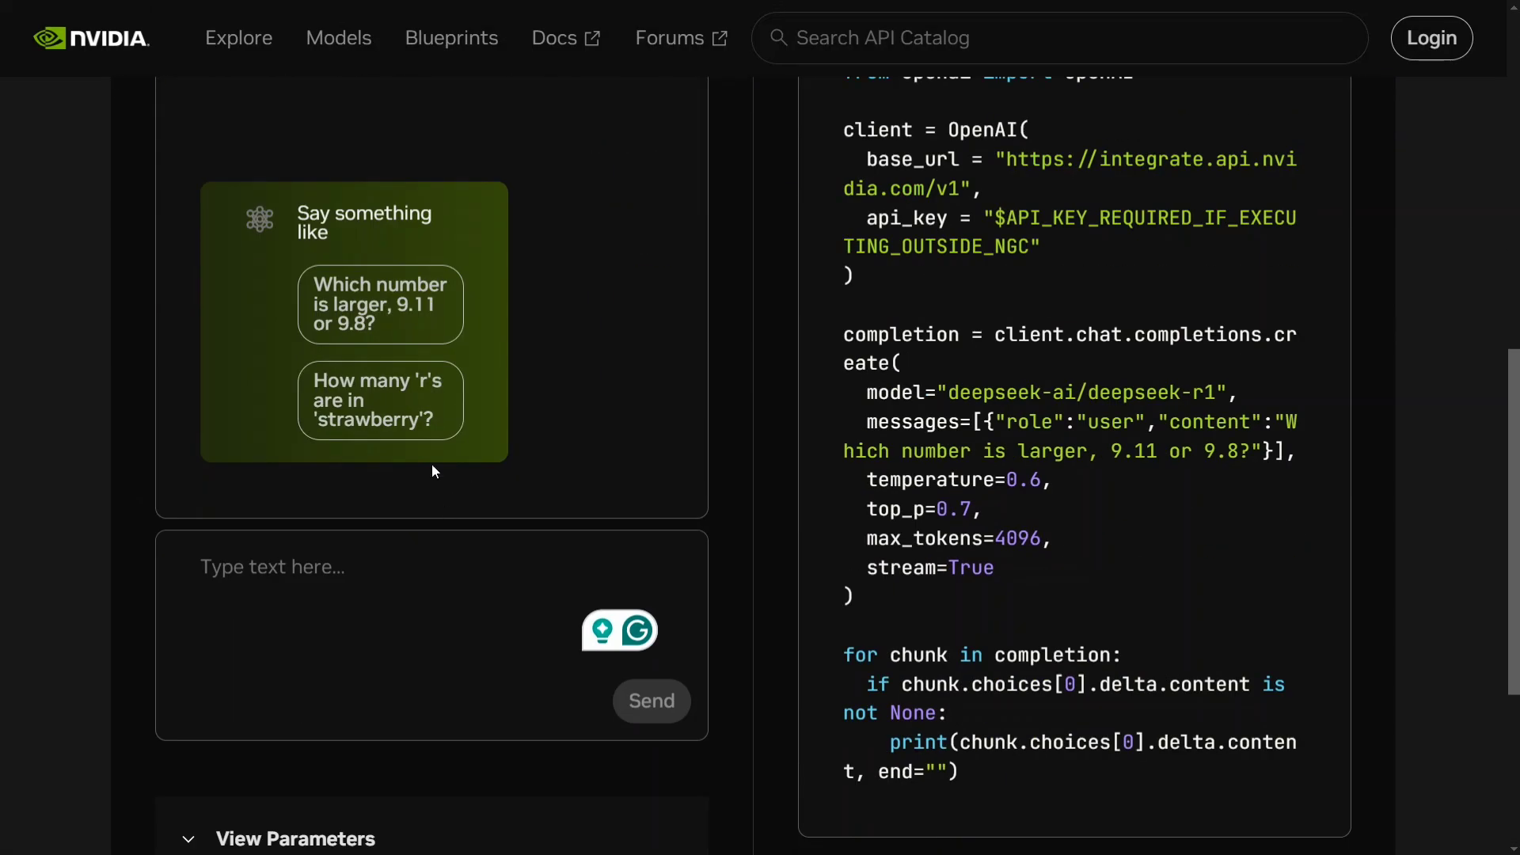
scroll(445, 506, up, 10)
scroll(430, 453, down, 8)
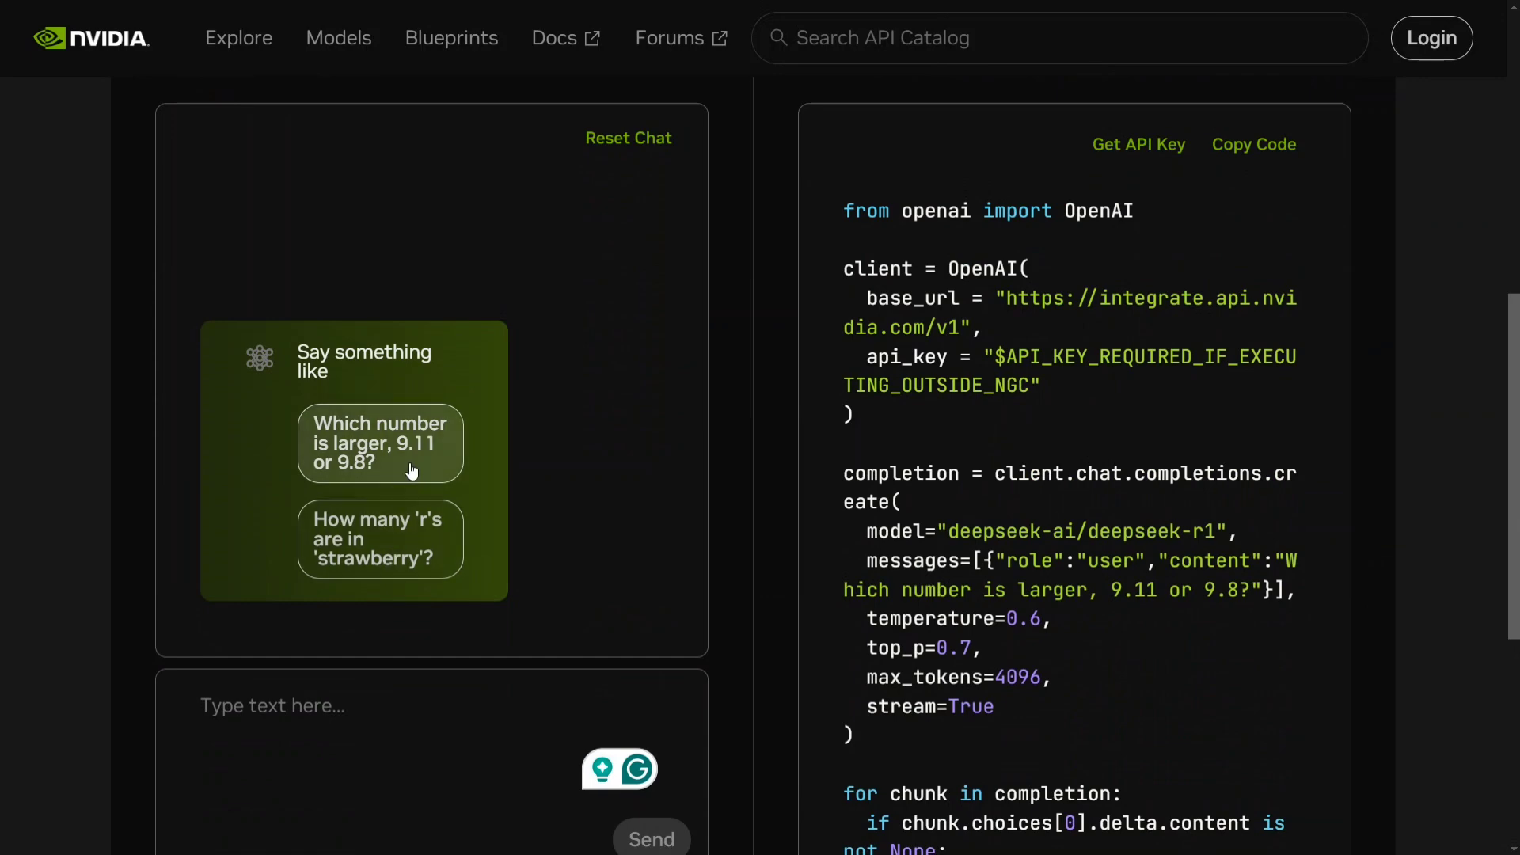
- Send deepseek-r1 the question of which number is larger, 9.11 or 9.8
click(411, 471)
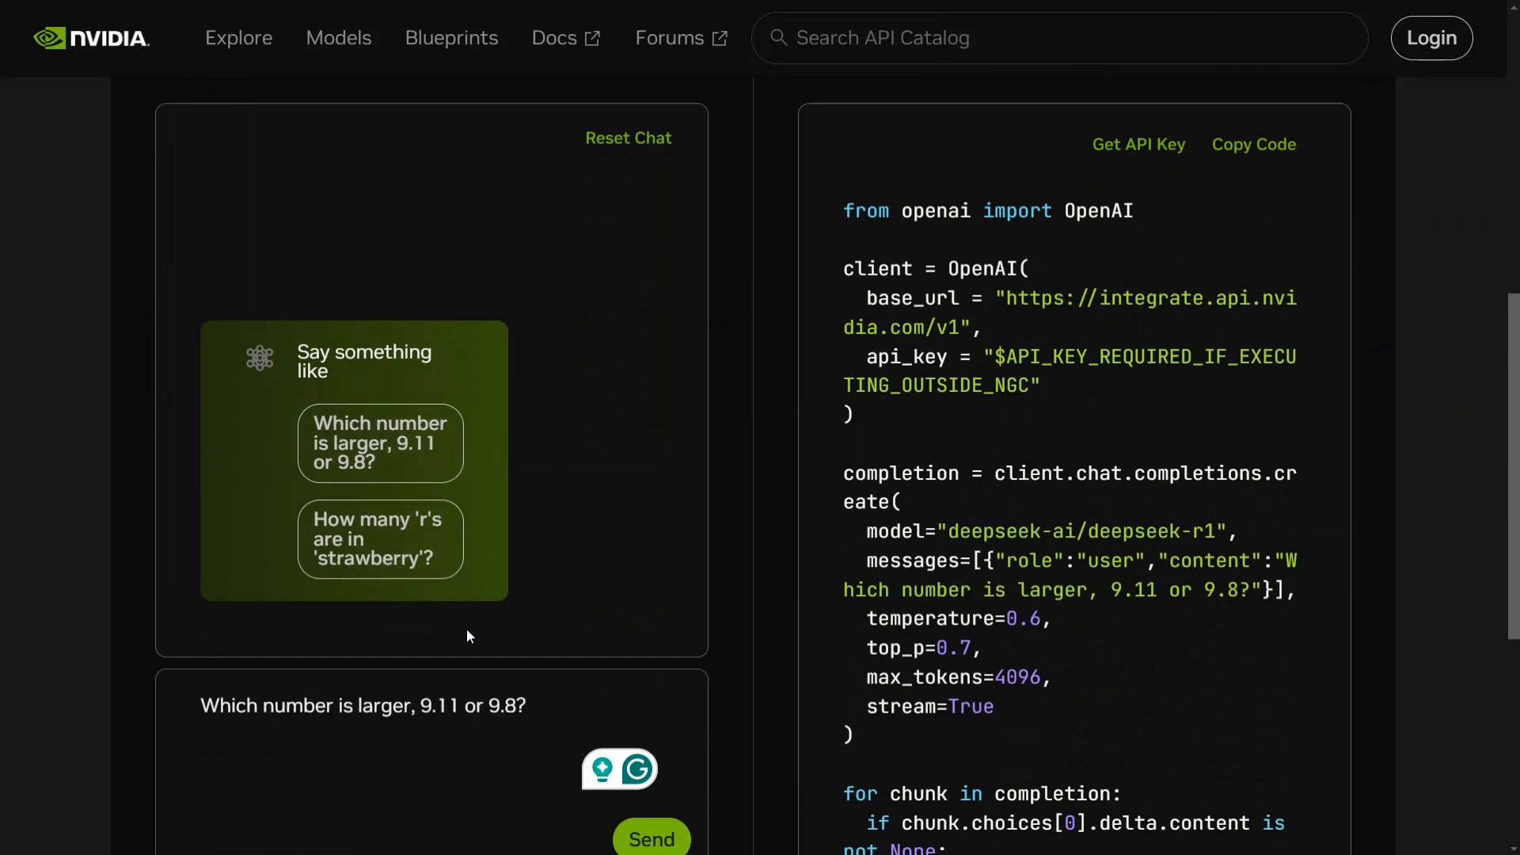
scroll(465, 714, down, 2)
click(641, 699)
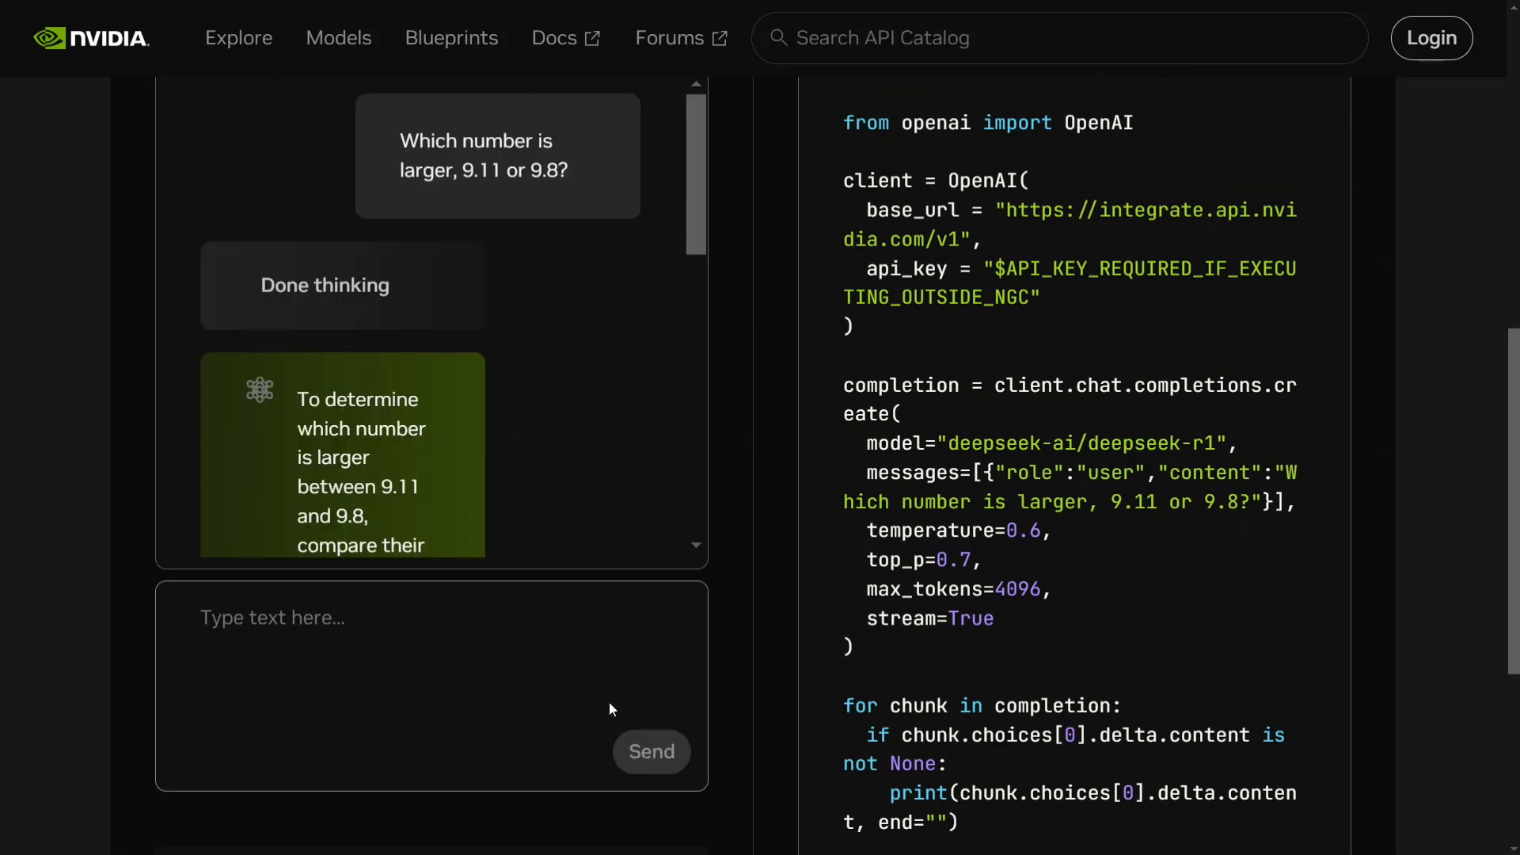
scroll(525, 468, down, 2)
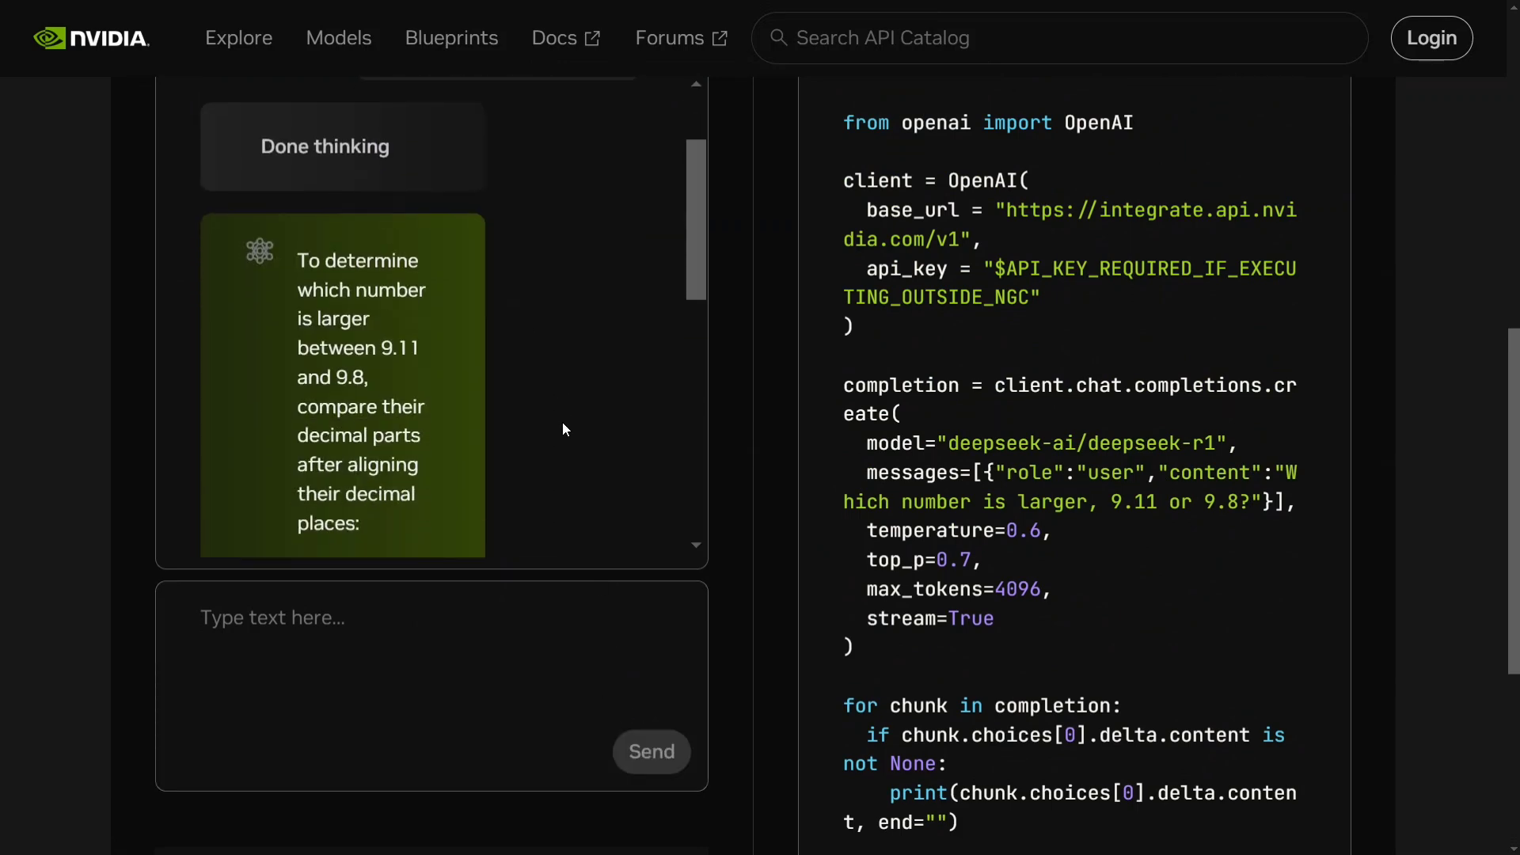
scroll(563, 429, down, 3)
scroll(562, 430, up, 3)
- Expand the model's reasoning and scroll down to the answer that 9.8 is larger
click(417, 164)
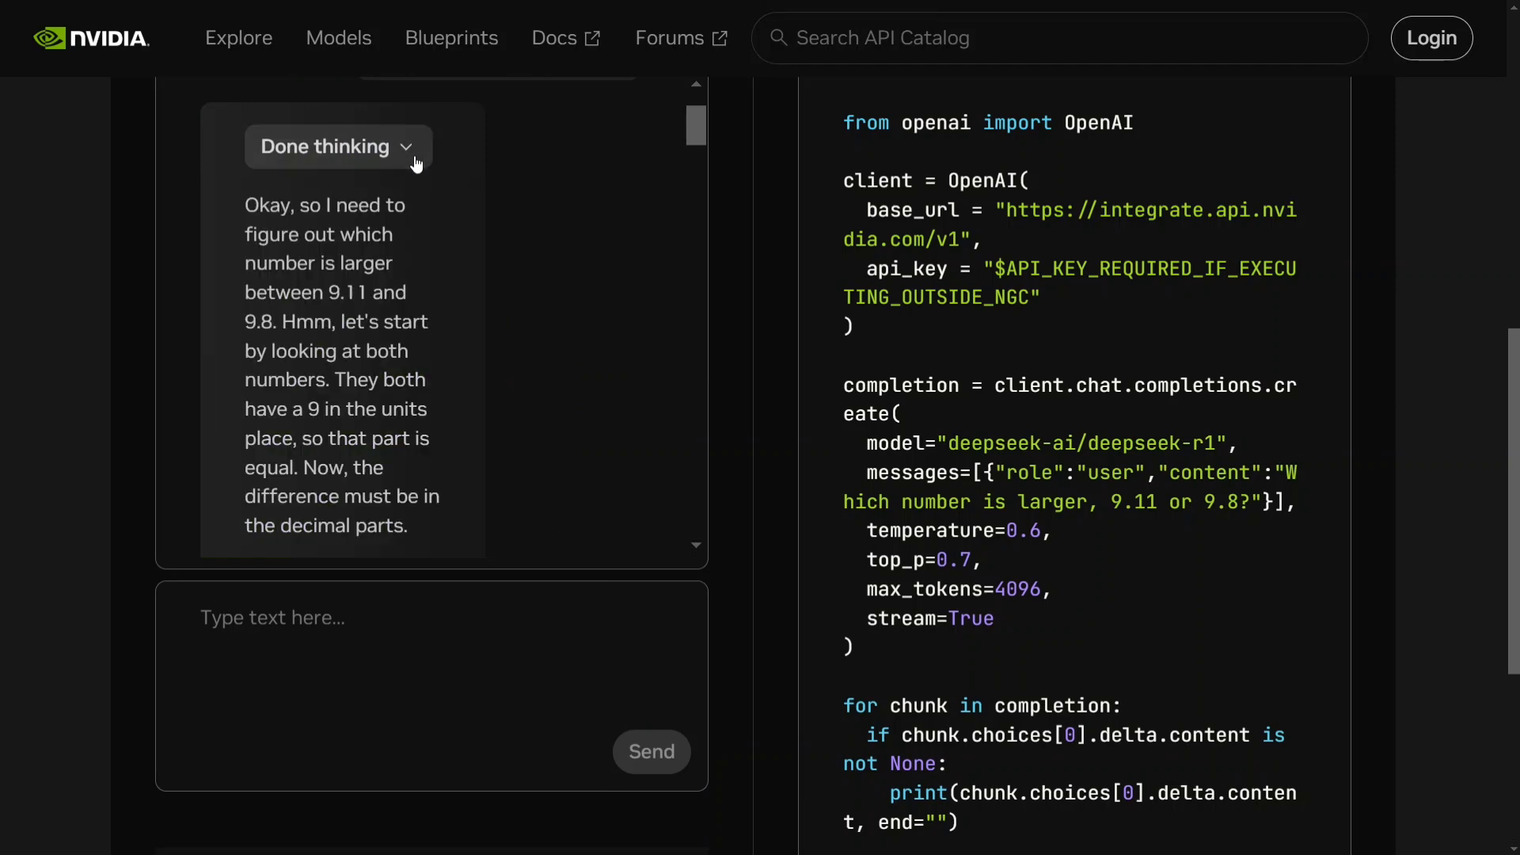
scroll(415, 285, down, 10)
scroll(415, 281, down, 15)
scroll(417, 282, down, 15)
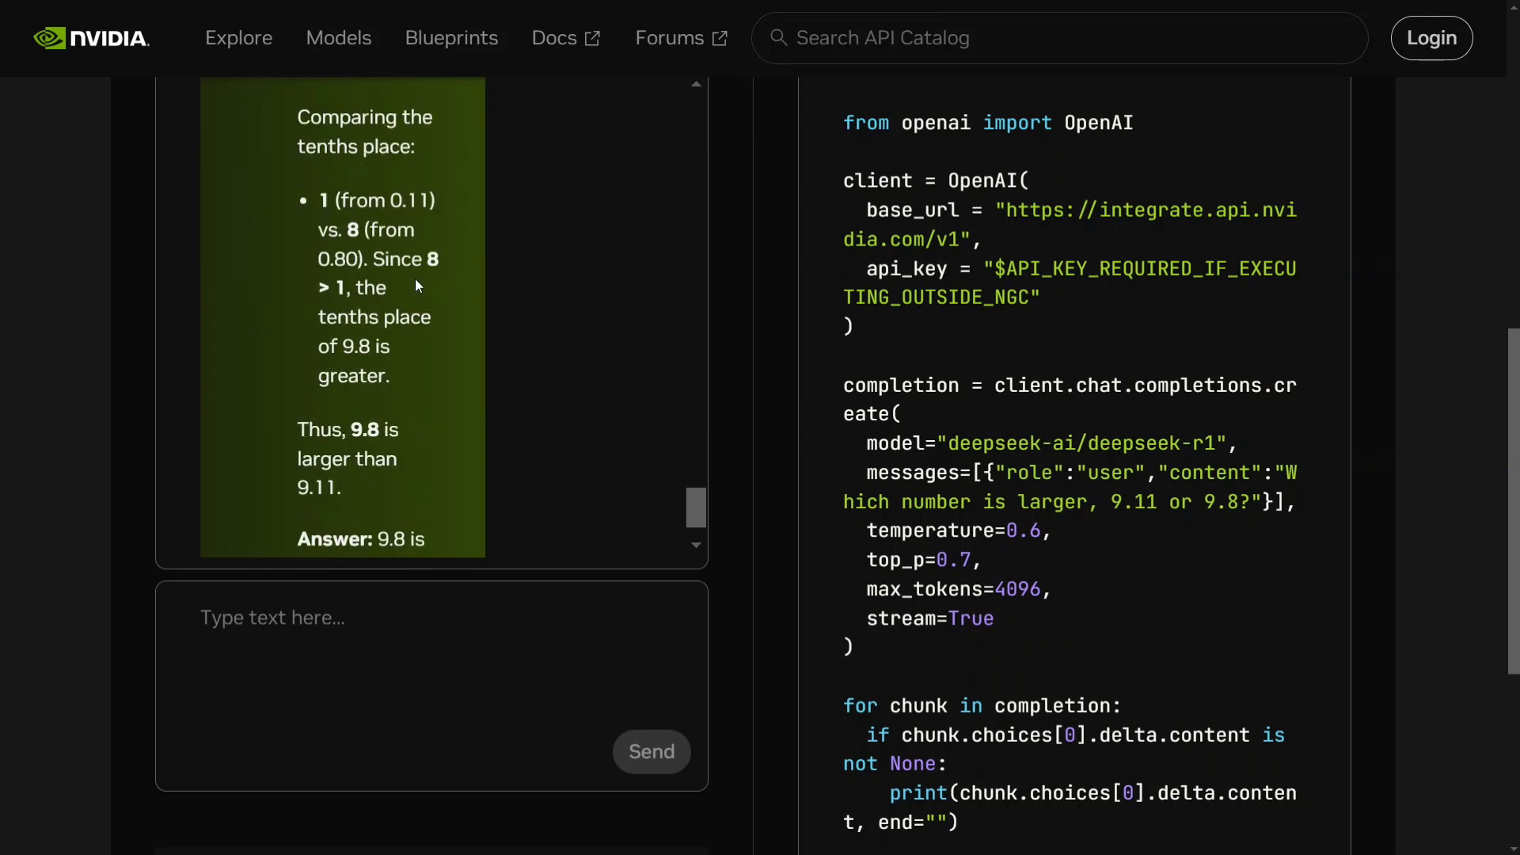
scroll(428, 332, down, 1)
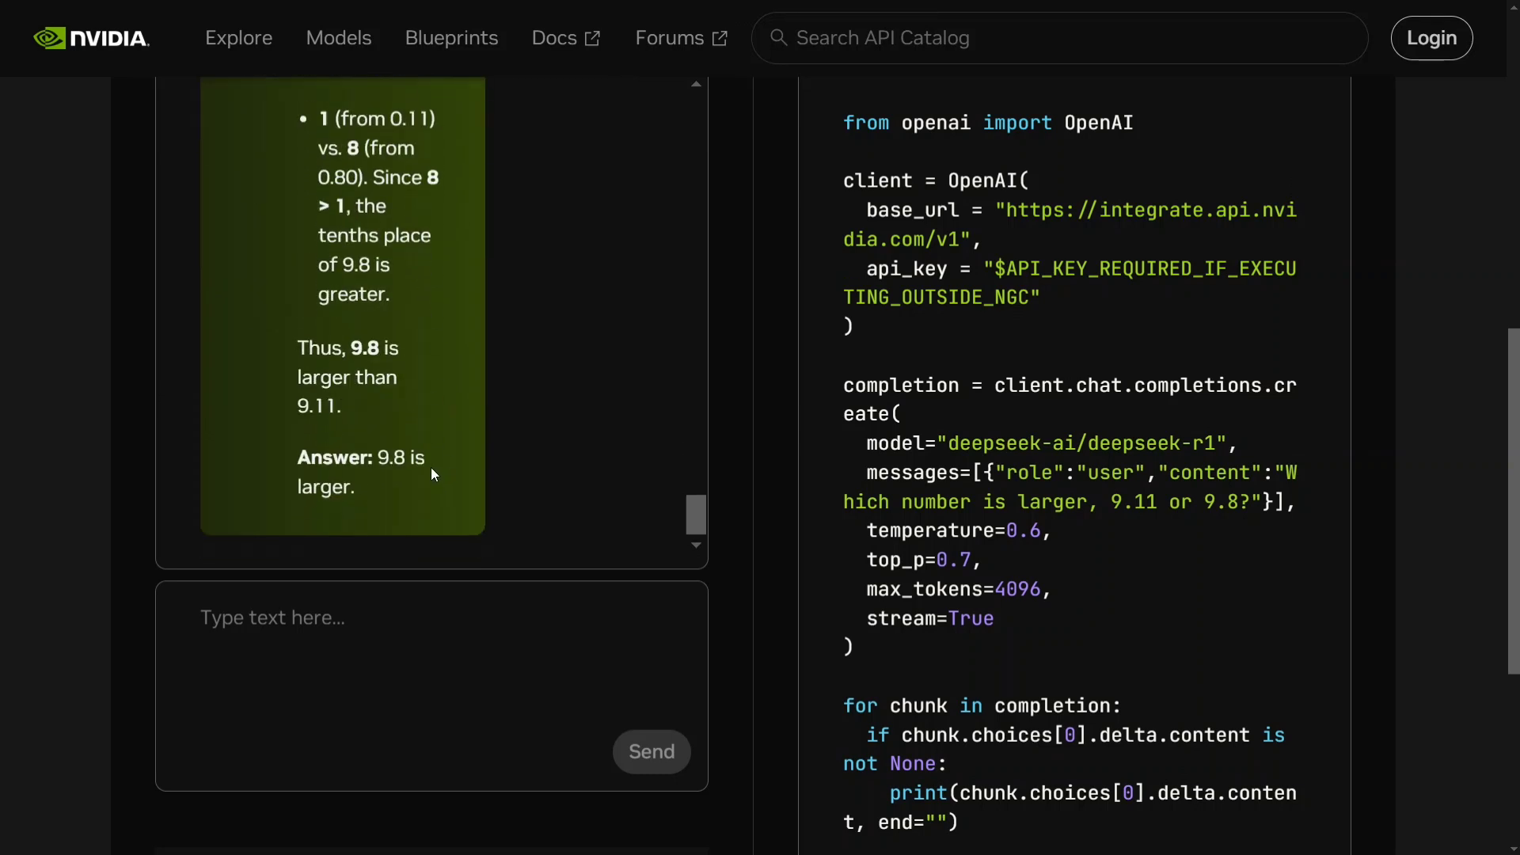